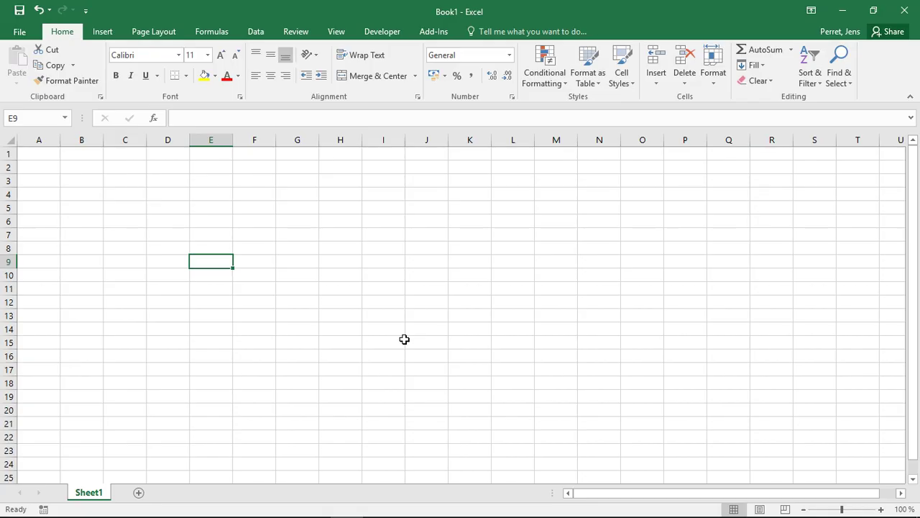
# Enter the first matrix 1 3 4 / 1 2 3 / 2 2 3 into B3:D5.
pyautogui.click(92, 182)
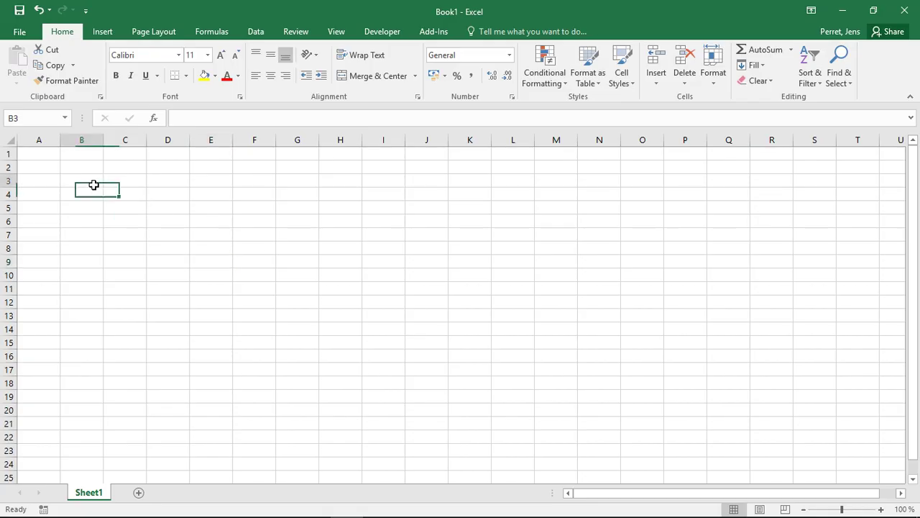
pyautogui.write('1')
pyautogui.press('Tab')
pyautogui.write('3')
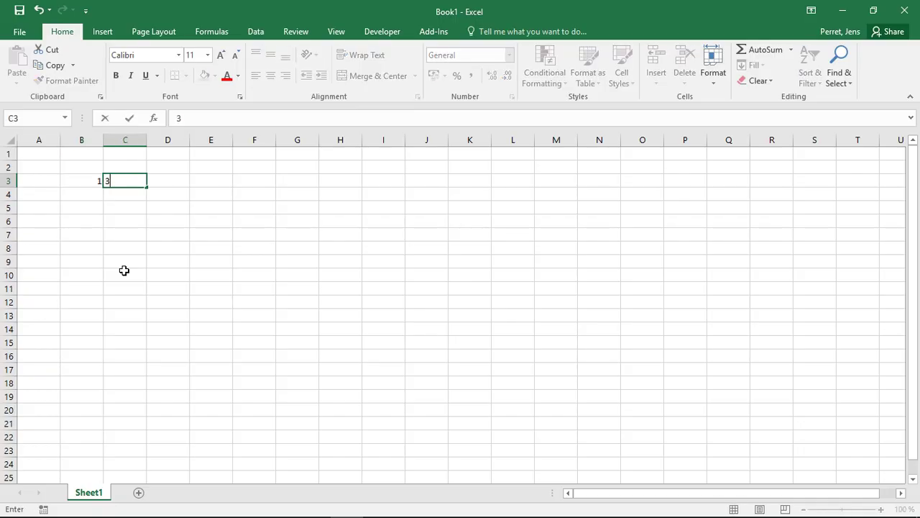
pyautogui.press('Tab')
pyautogui.write('4')
pyautogui.press('Down')
pyautogui.write('3')
pyautogui.press('Left')
pyautogui.write('2')
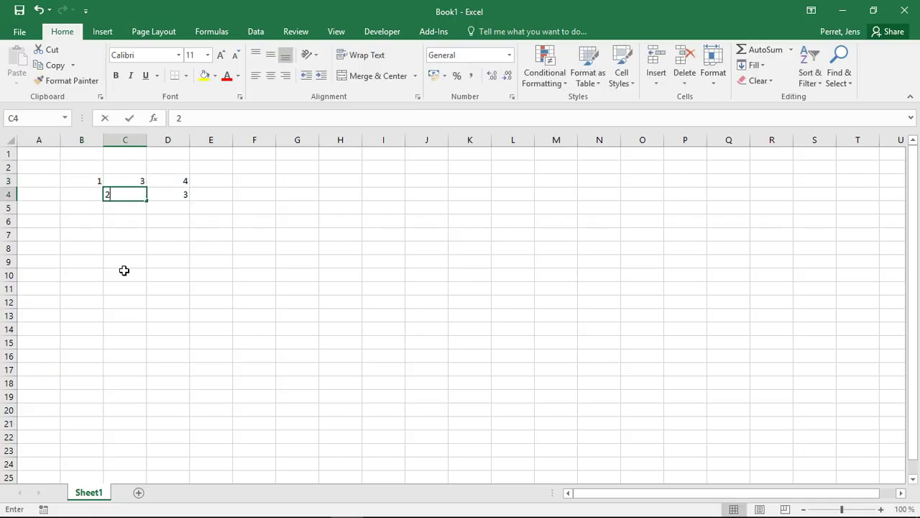
pyautogui.press('Left')
pyautogui.write('1')
pyautogui.press('Down')
pyautogui.write('2')
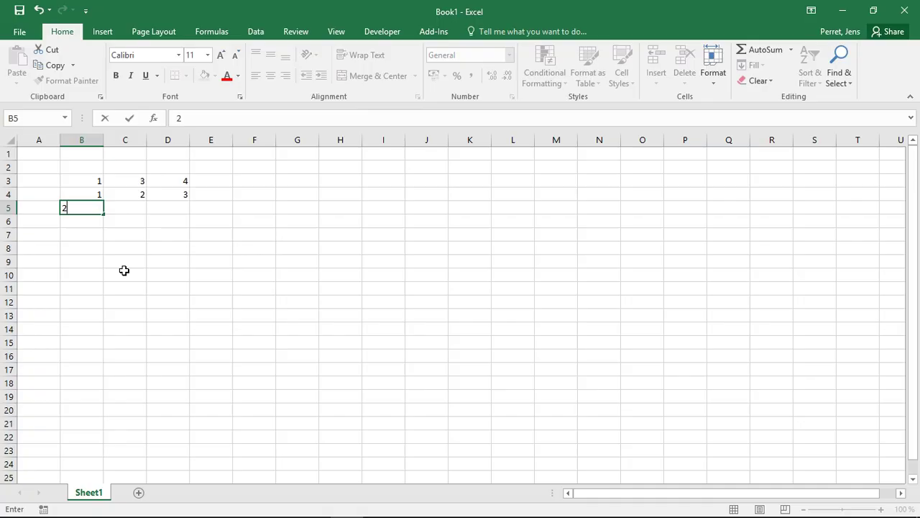
pyautogui.press('Tab')
pyautogui.write('3')
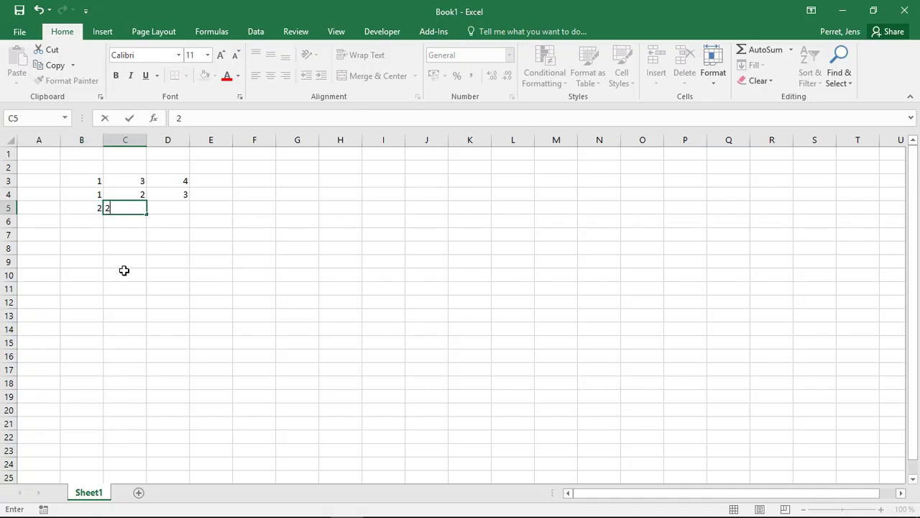
pyautogui.press('Tab')
pyautogui.write('3')
pyautogui.press('Down')
# Enter the second matrix 4 3 2 / 3 2 1 / 4 3 1 into B7:D9.
pyautogui.press('Left')
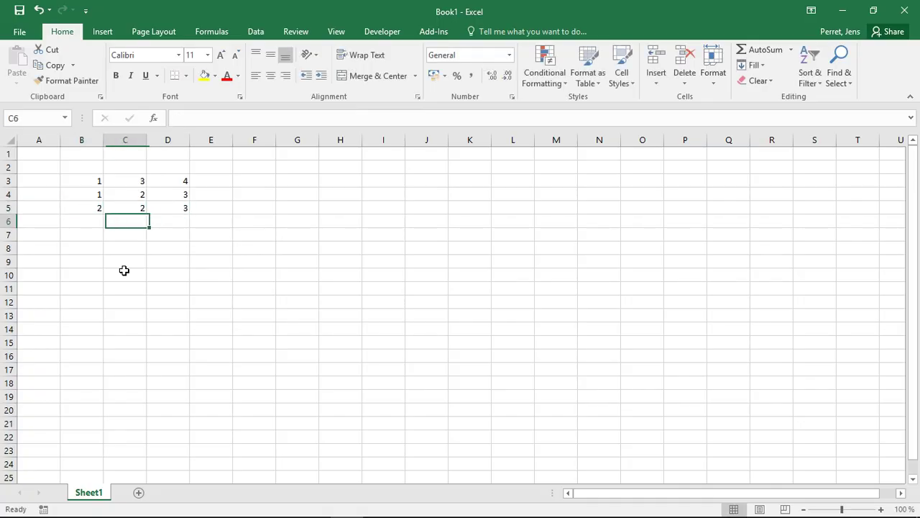
pyautogui.press('Left')
pyautogui.press('Down')
pyautogui.write('4')
pyautogui.press('Tab')
pyautogui.write('3')
pyautogui.press('Tab')
pyautogui.write('2')
pyautogui.hotkey('ctrl', 'Return')
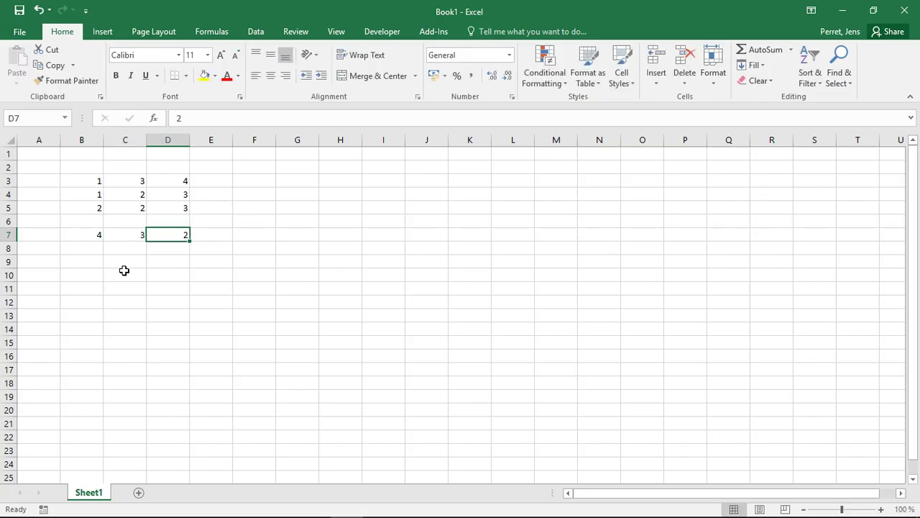
pyautogui.press('Down')
pyautogui.write('1')
pyautogui.press('Left')
pyautogui.write('2')
pyautogui.press('Left')
pyautogui.write('3')
pyautogui.press('Down')
pyautogui.write('4')
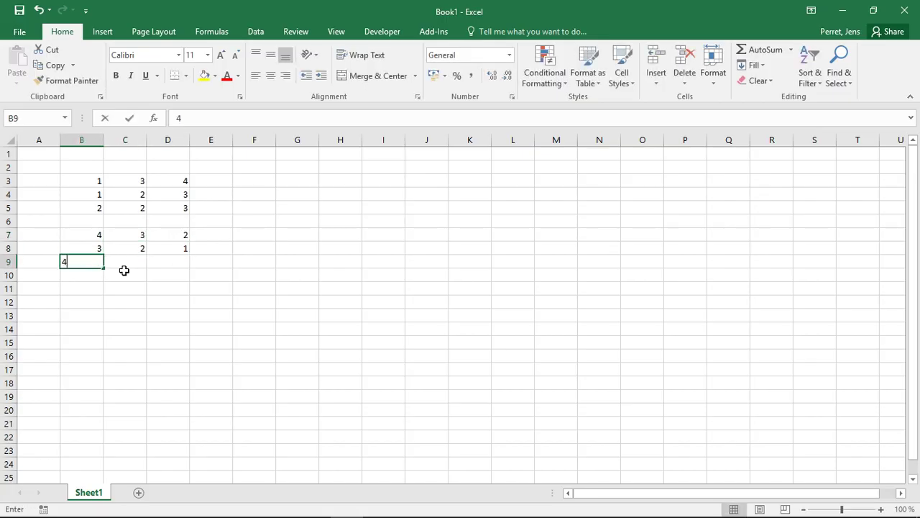
pyautogui.press('Tab')
pyautogui.write('3')
pyautogui.press('Tab')
pyautogui.write('2')
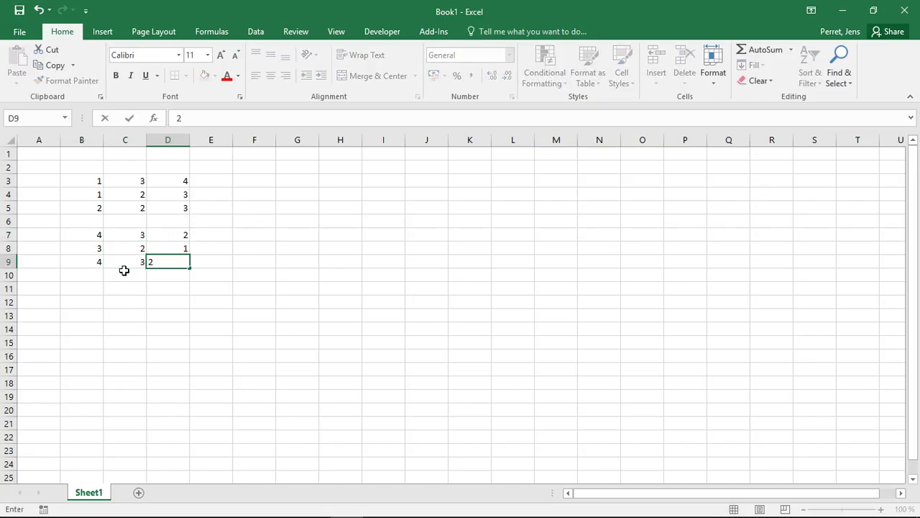
pyautogui.press('BackSpace')
pyautogui.write('1')
pyautogui.press('Up')
pyautogui.press('Right')
pyautogui.press('Right')
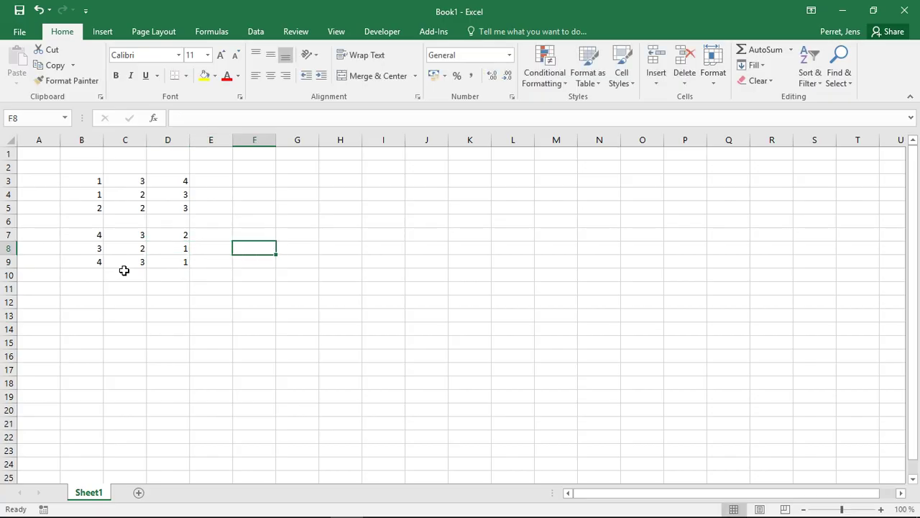
pyautogui.press('Left')
pyautogui.press('Left')
# Go to cell F3 and type = to start the sum formula.
pyautogui.press('Up')
pyautogui.press('Up')
pyautogui.press('Up')
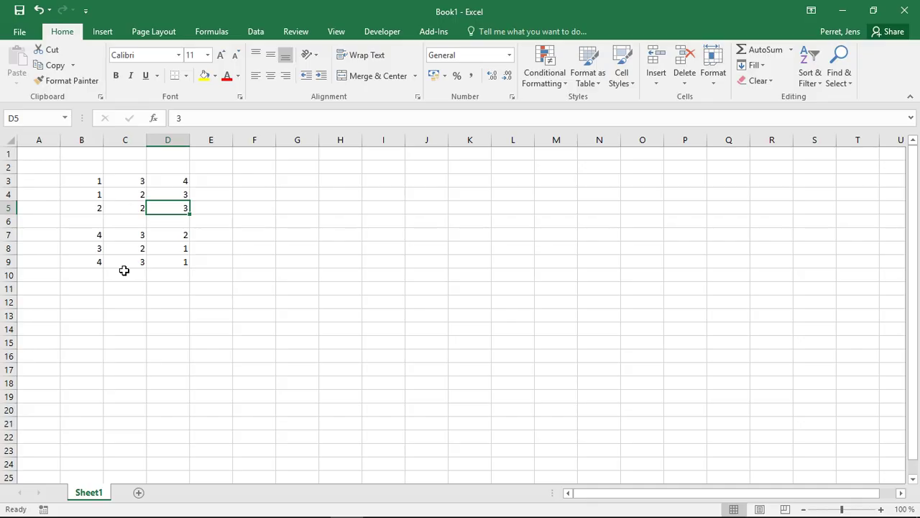
pyautogui.press('Up')
pyautogui.press('Up')
pyautogui.press('Right')
pyautogui.press('Right')
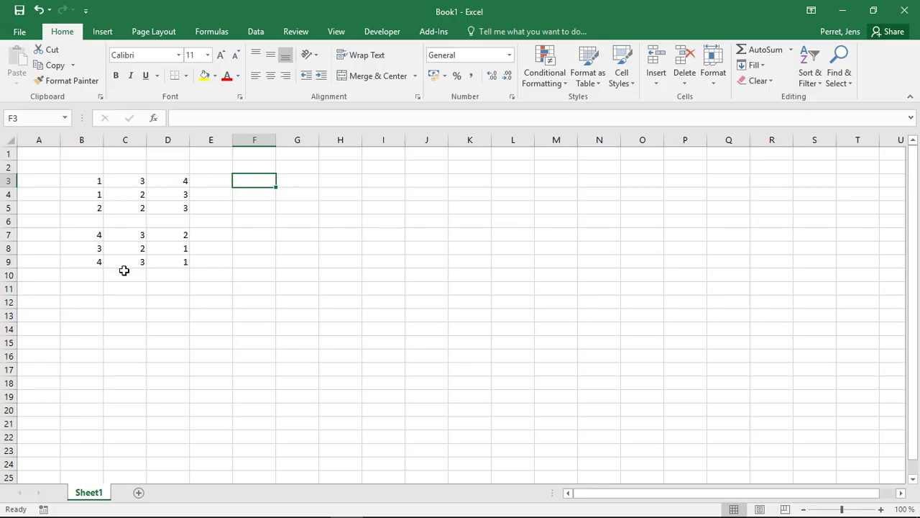
pyautogui.write('=')
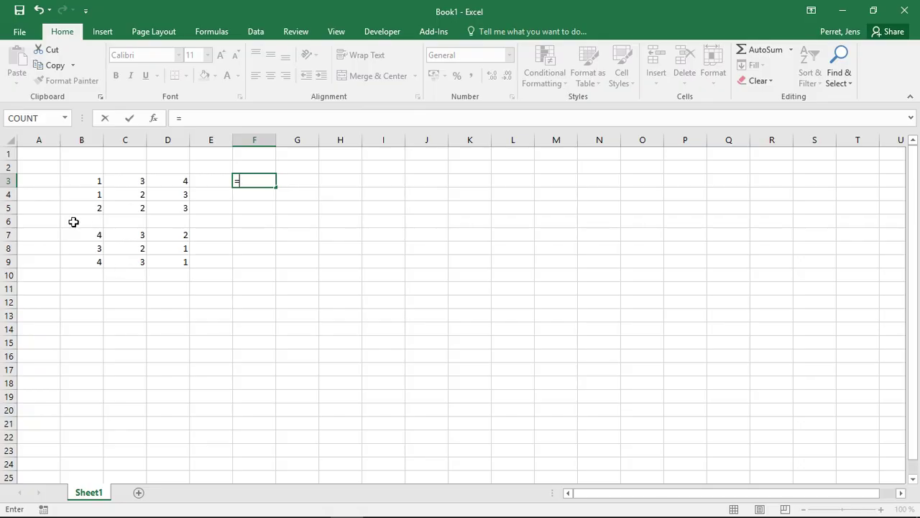
# Enter =B3+B7 in F3 and fill it across and down to H5.
pyautogui.click(79, 185)
pyautogui.press('Return')
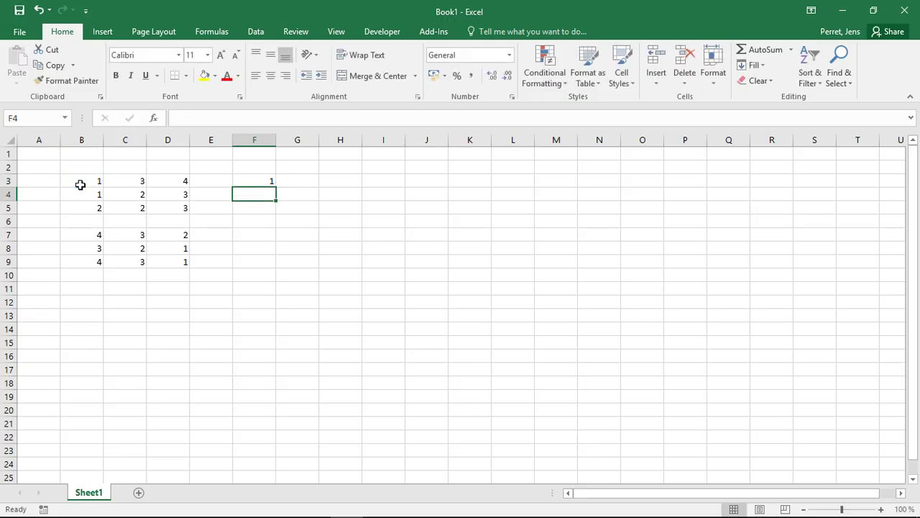
pyautogui.press('Up')
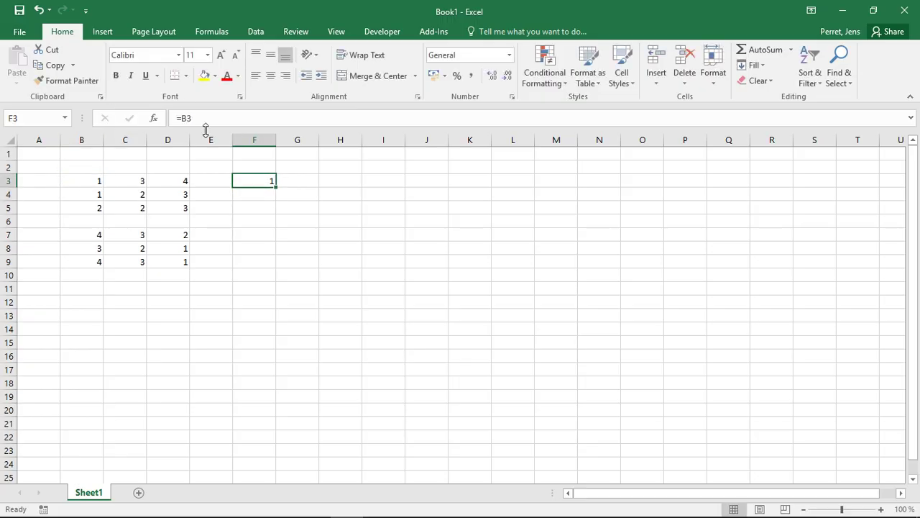
pyautogui.click(205, 124)
pyautogui.write('+')
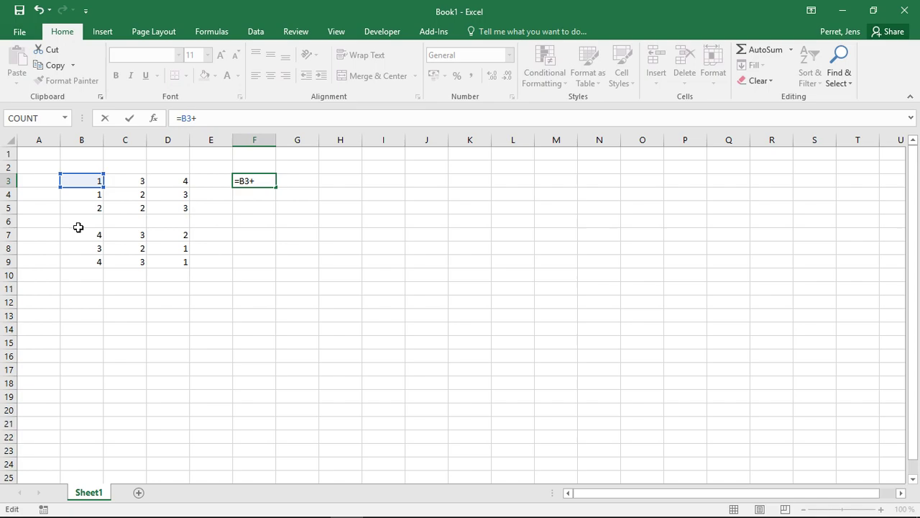
pyautogui.click(75, 236)
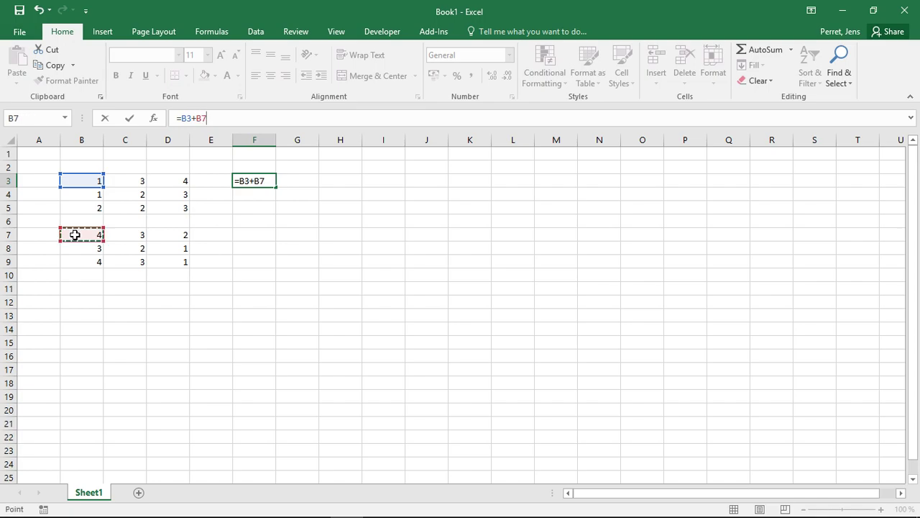
pyautogui.press('Return')
pyautogui.press('Up')
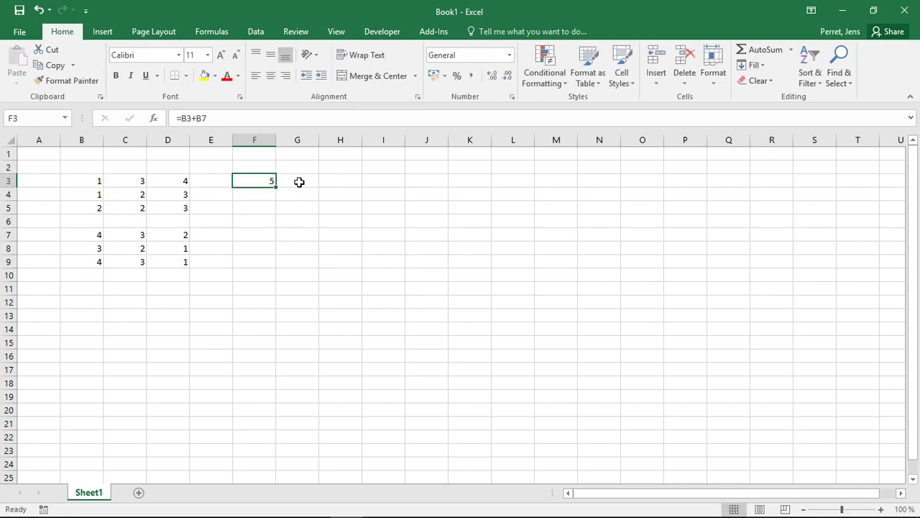
pyautogui.moveTo(276, 186); pyautogui.dragTo(362, 216)
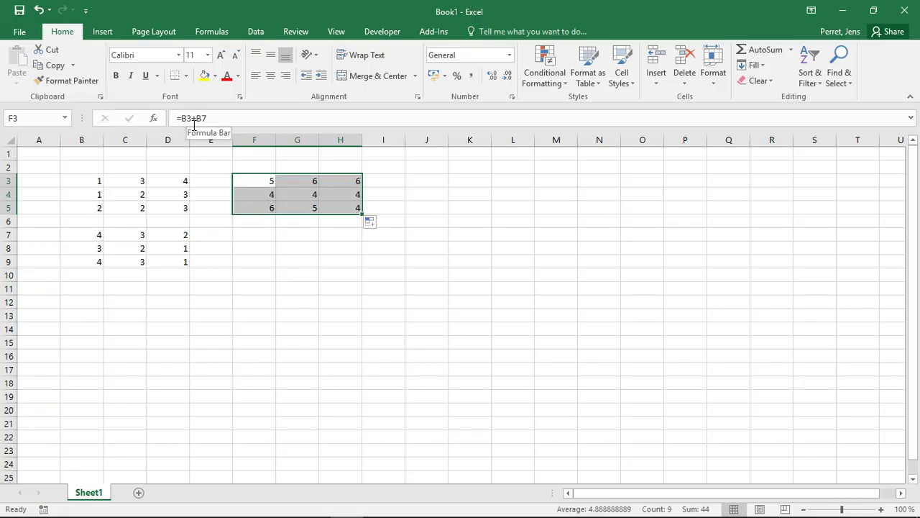
# Enter =B3-B7 in F7 and fill it through H9 for the difference matrix.
pyautogui.click(252, 234)
pyautogui.write('=')
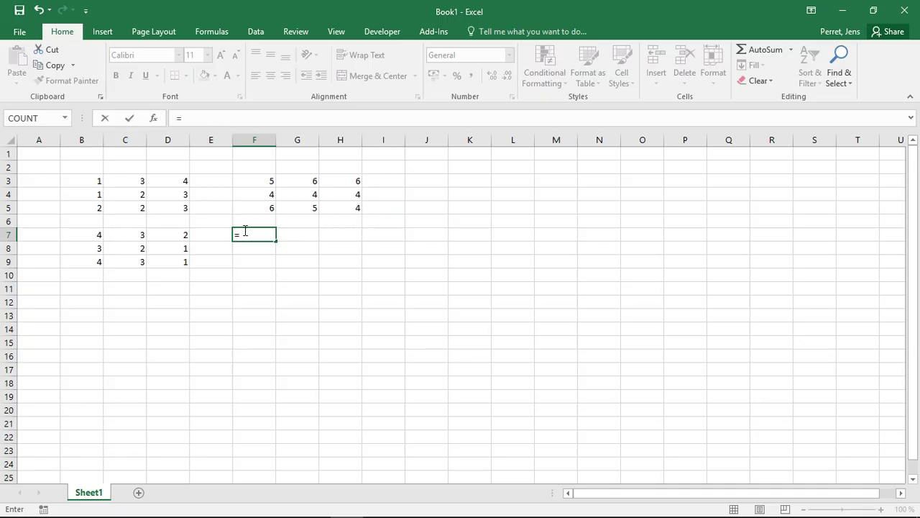
pyautogui.click(94, 178)
pyautogui.write('-')
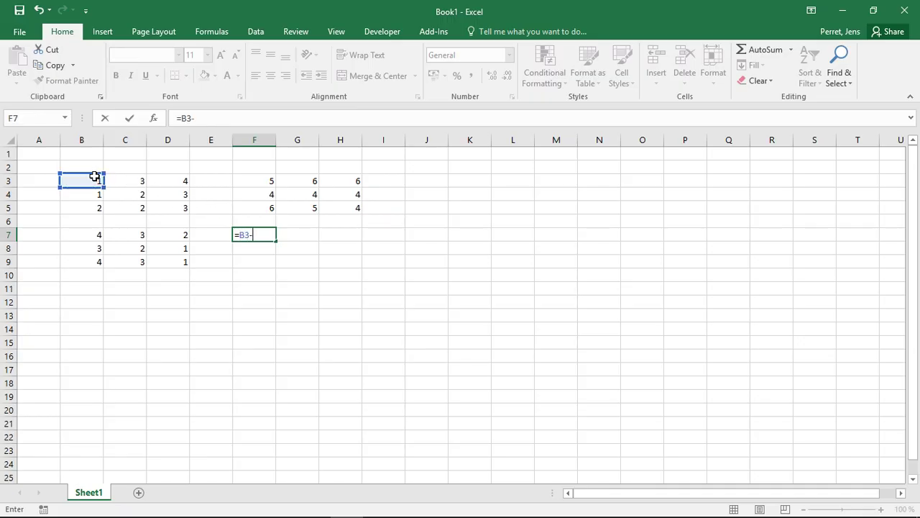
pyautogui.click(94, 235)
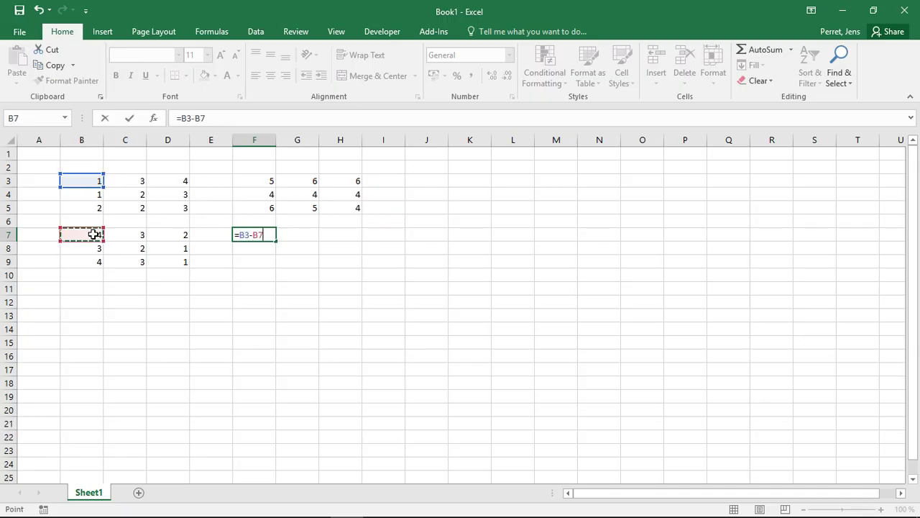
pyautogui.hotkey('ctrl', 'Return')
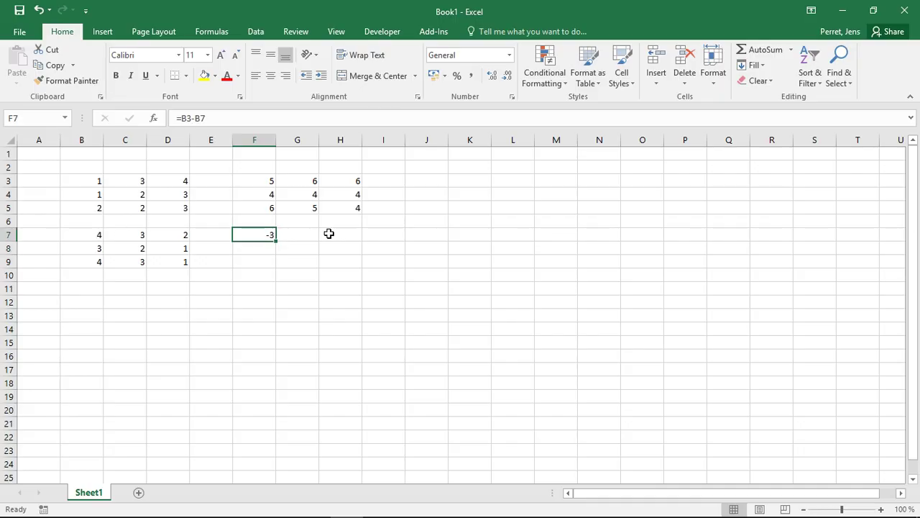
pyautogui.moveTo(274, 239); pyautogui.dragTo(359, 274)
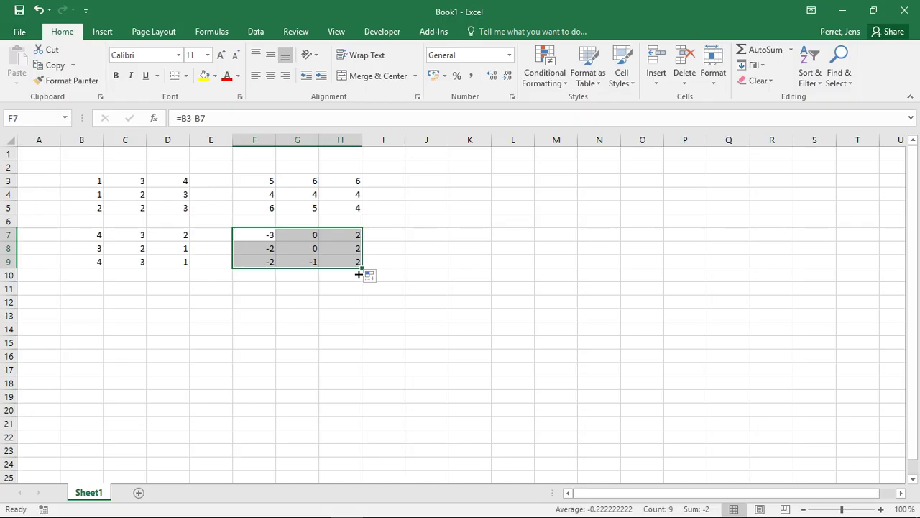
pyautogui.click(358, 302)
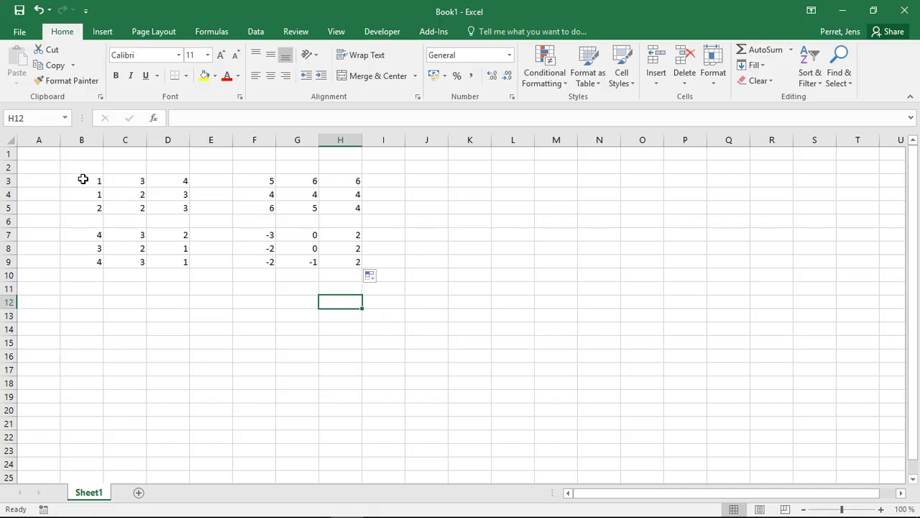
pyautogui.moveTo(82, 179); pyautogui.dragTo(148, 208)
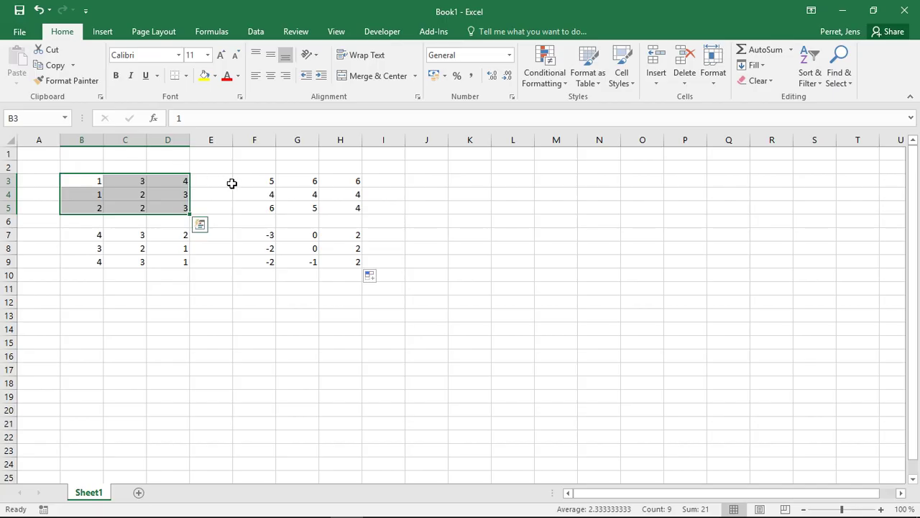
pyautogui.click(423, 178)
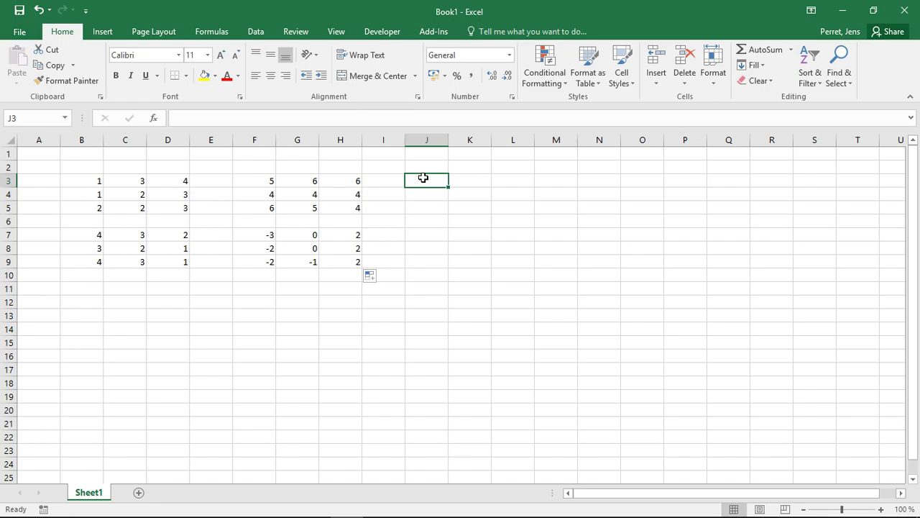
# Enter =MMULT(B3:D5;B7:D9) in J3, giving 29.
pyautogui.write('=MM')
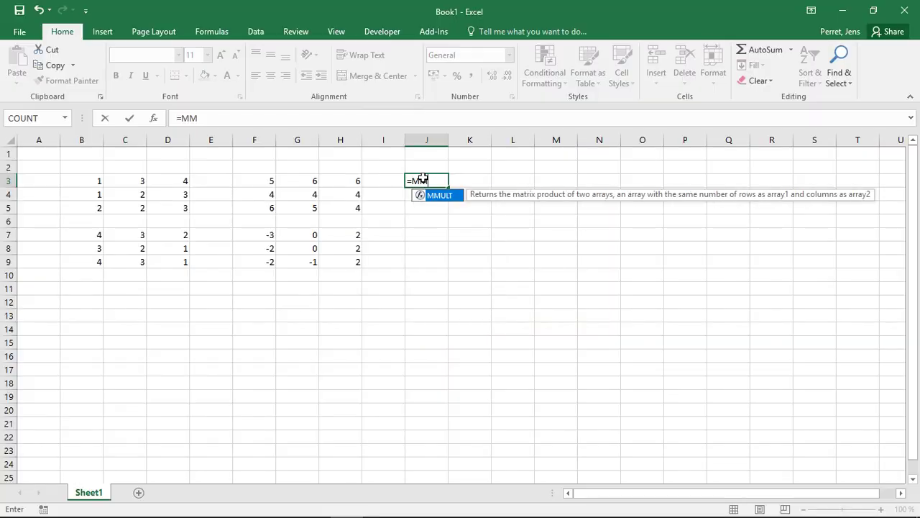
pyautogui.write('ULT')
pyautogui.doubleClick(454, 199)
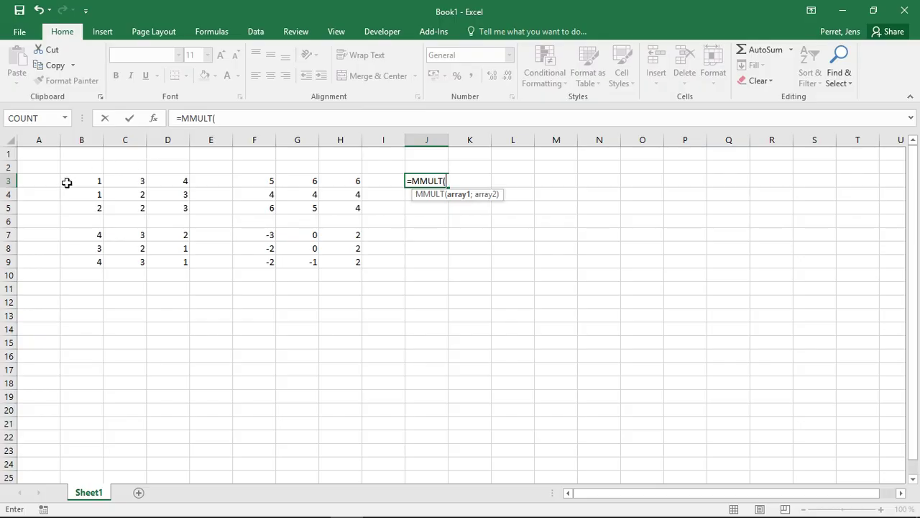
pyautogui.moveTo(68, 180); pyautogui.dragTo(158, 209)
pyautogui.write(';')
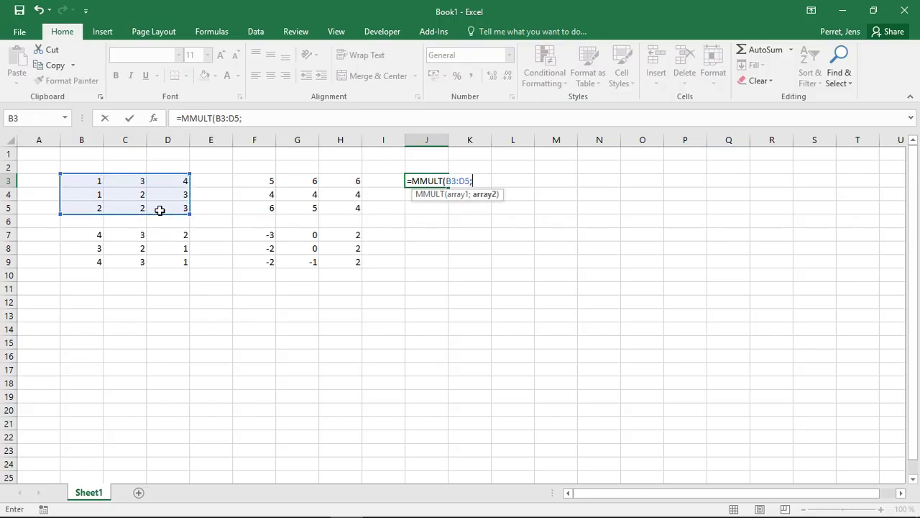
pyautogui.moveTo(76, 243); pyautogui.dragTo(161, 262)
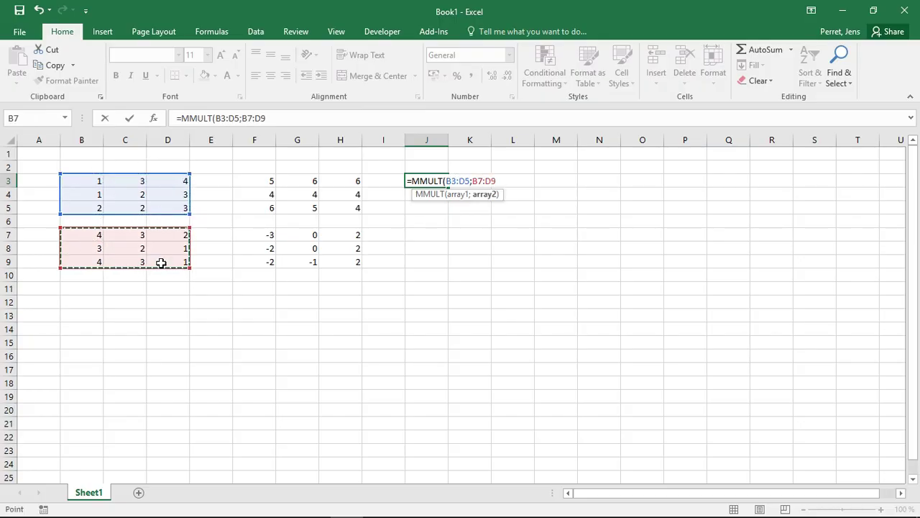
pyautogui.press('Return')
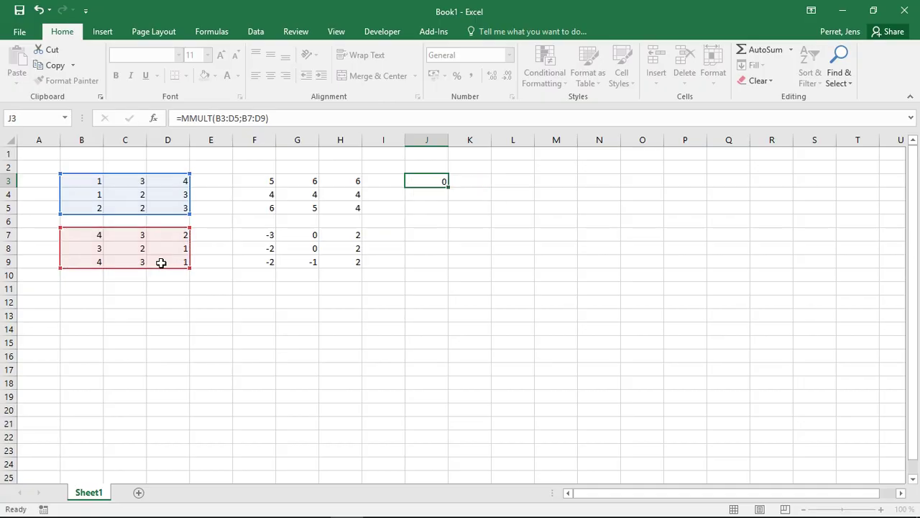
# Check J3's MMULT formula, then select J3:L5 as the product output area.
pyautogui.click(383, 217)
pyautogui.click(427, 182)
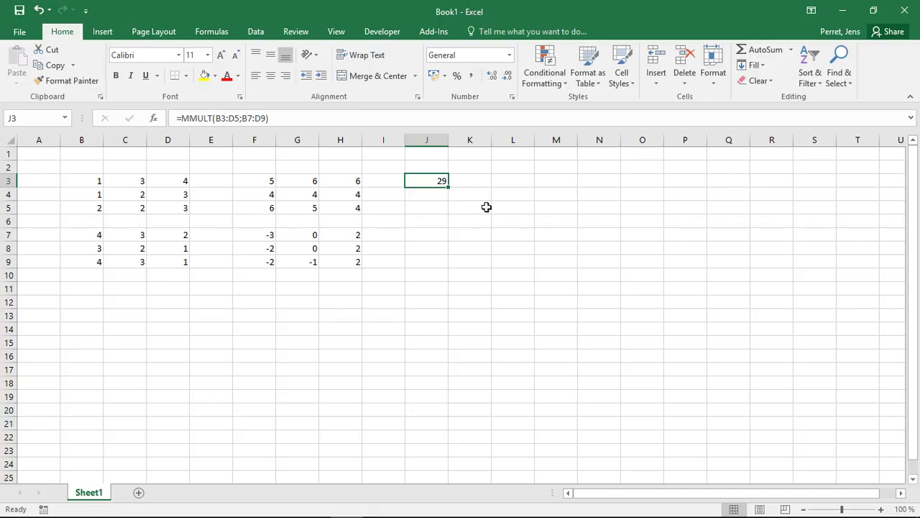
pyautogui.keyDown('shift'); pyautogui.click(513, 207); pyautogui.keyUp('shift')
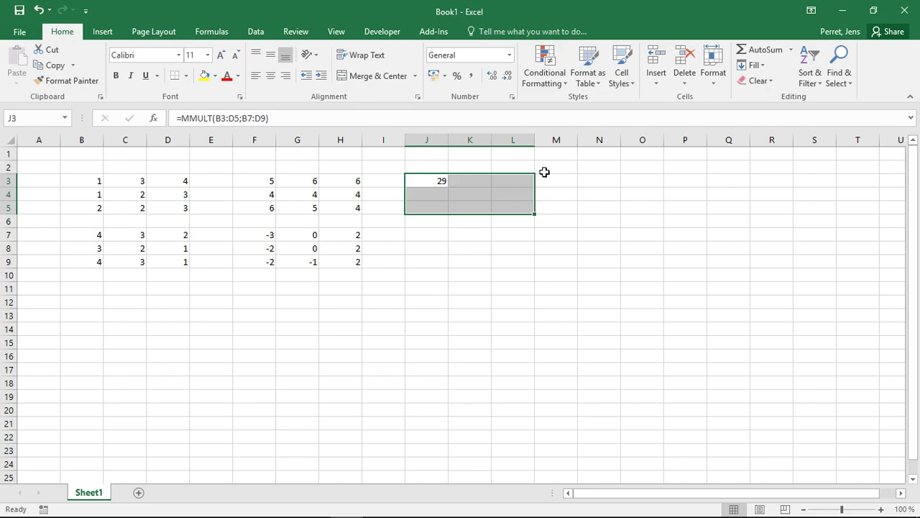
# Enter MMULT as an array formula over J3:L5, showing 29 21 9 / 22 16 7 / 26 19 9.
pyautogui.click(314, 123)
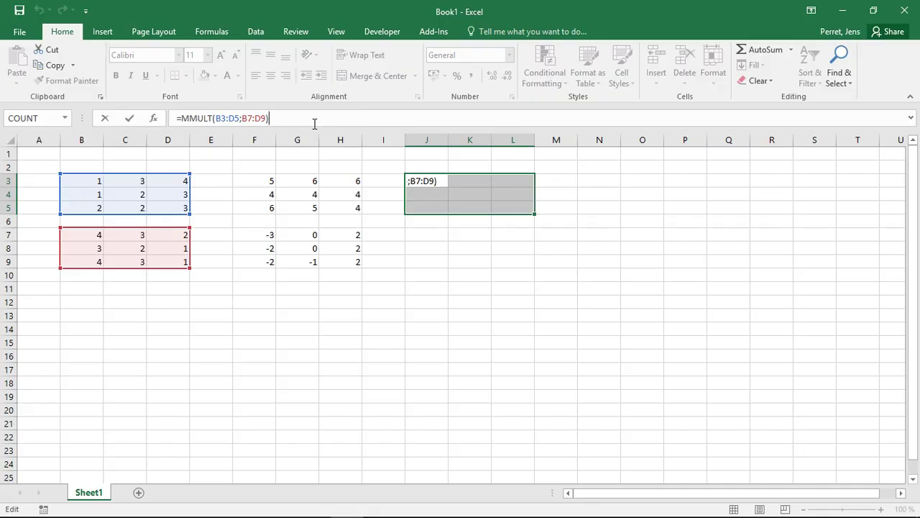
pyautogui.hotkey('ctrl', 'shift', 'Return')
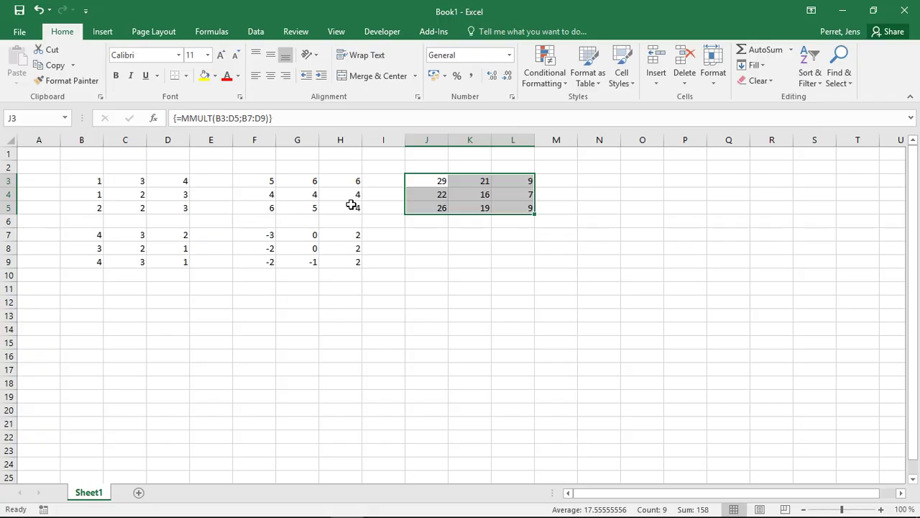
pyautogui.click(440, 180)
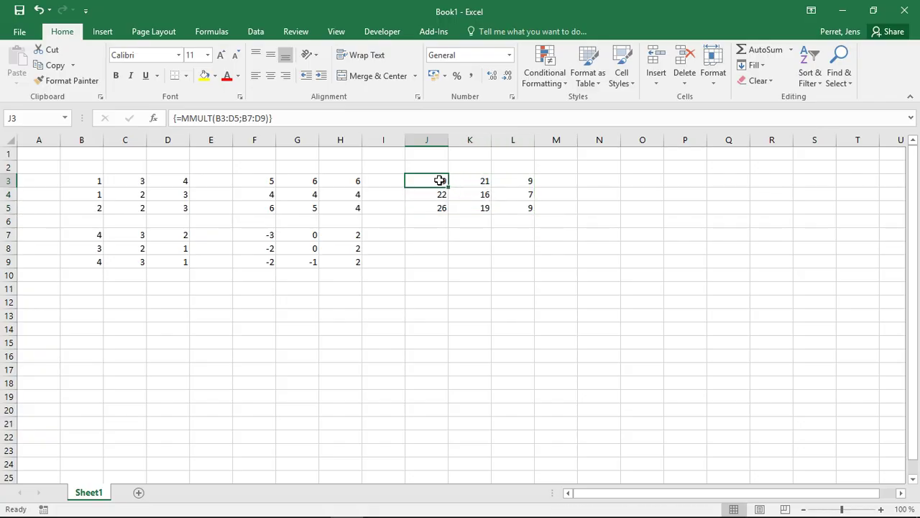
pyautogui.keyDown('shift'); pyautogui.click(511, 207); pyautogui.keyUp('shift')
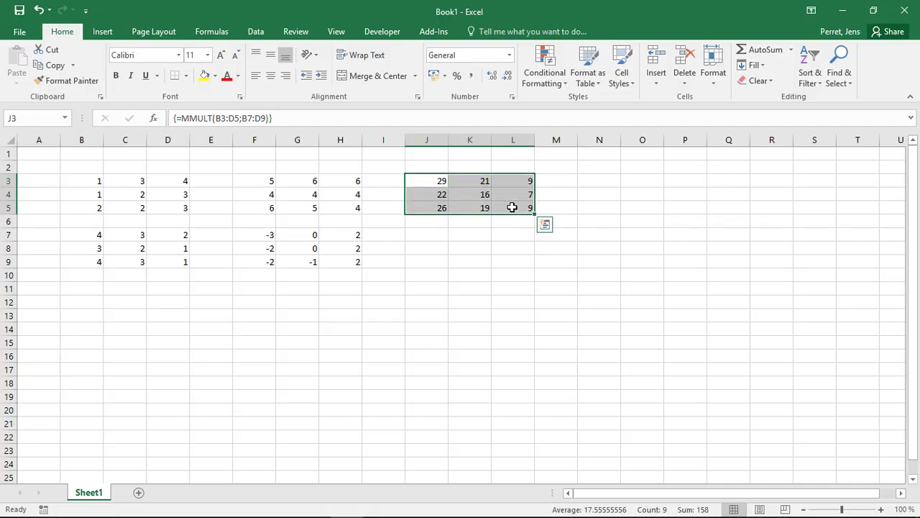
# Extend the MMULT array formula to J3:M6, filling the extra row and column with #N/A.
pyautogui.hotkey('shift', 'Right')
pyautogui.hotkey('shift', 'Down')
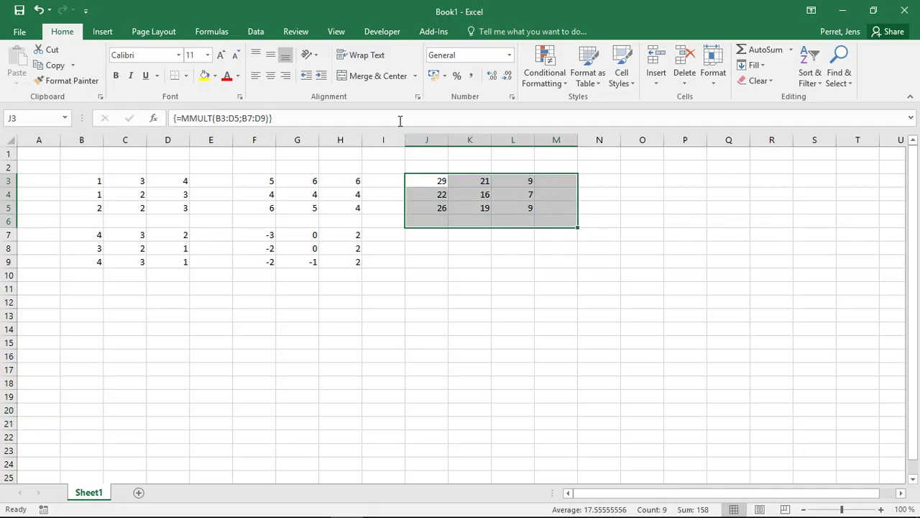
pyautogui.click(400, 119)
pyautogui.hotkey('ctrl', 'shift', 'Return')
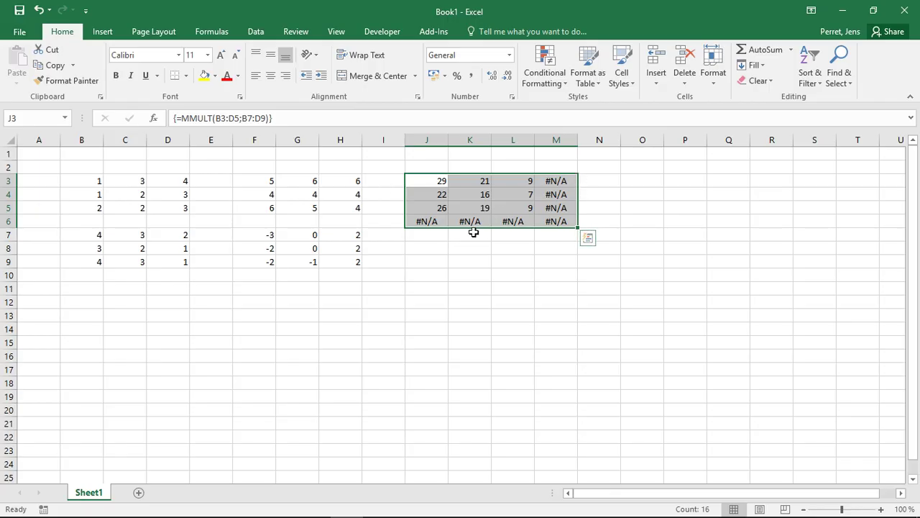
pyautogui.click(431, 235)
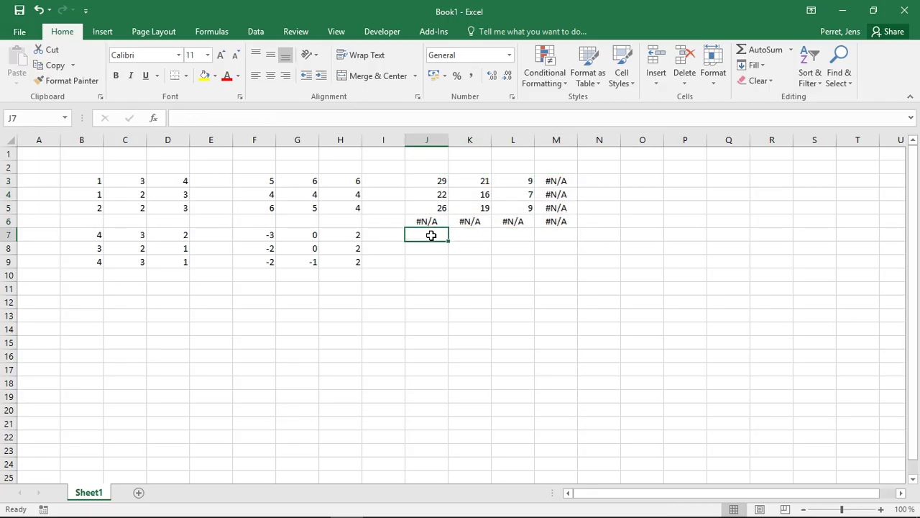
# Enter =MMULT(B3:D5;B7:C8) from J7, which returns #VALUE! for mismatched sizes.
pyautogui.write('=MMU')
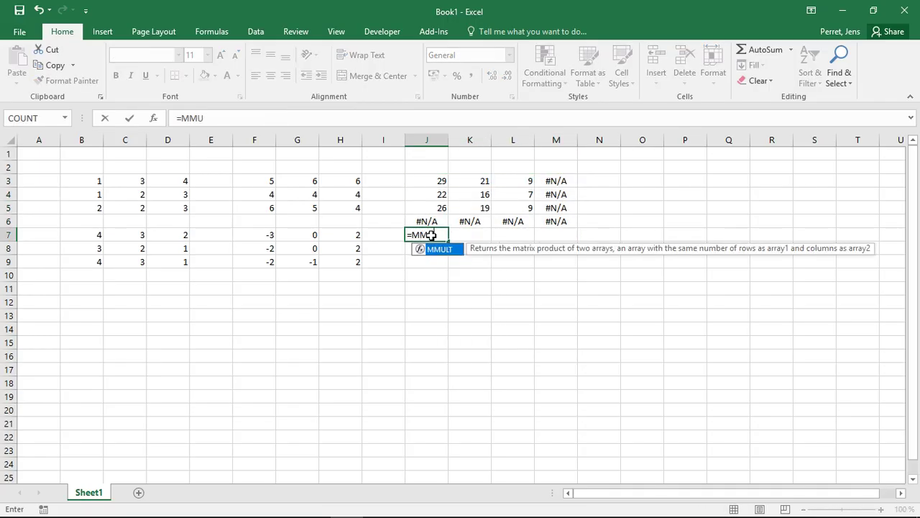
pyautogui.press('BackSpace')
pyautogui.press('BackSpace')
pyautogui.press('BackSpace')
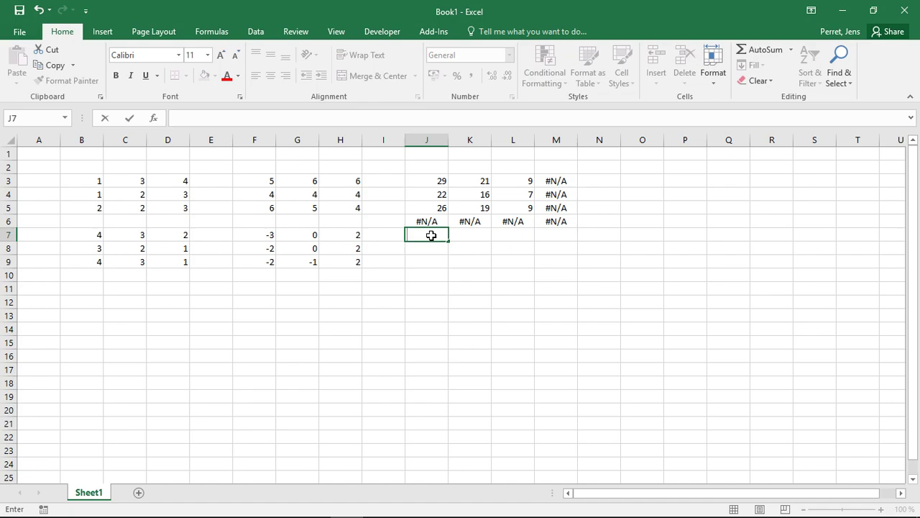
pyautogui.click(501, 261)
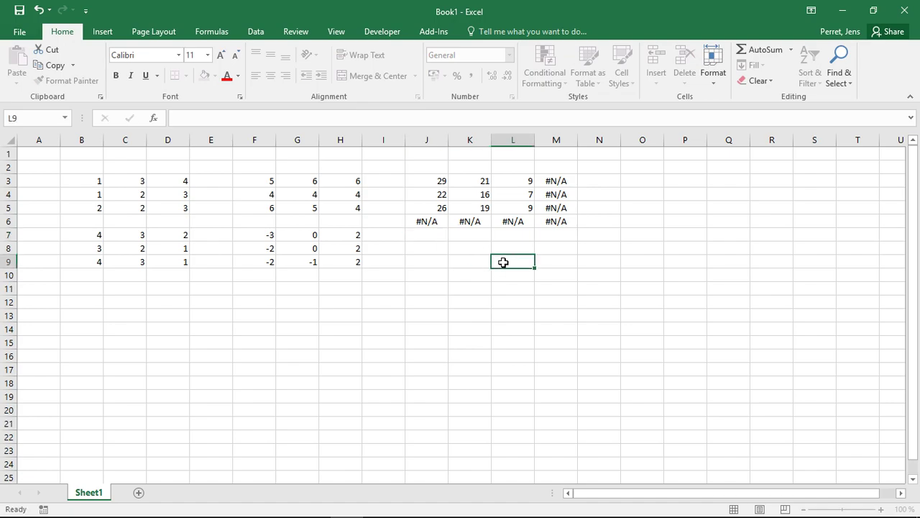
pyautogui.moveTo(415, 237); pyautogui.dragTo(503, 260)
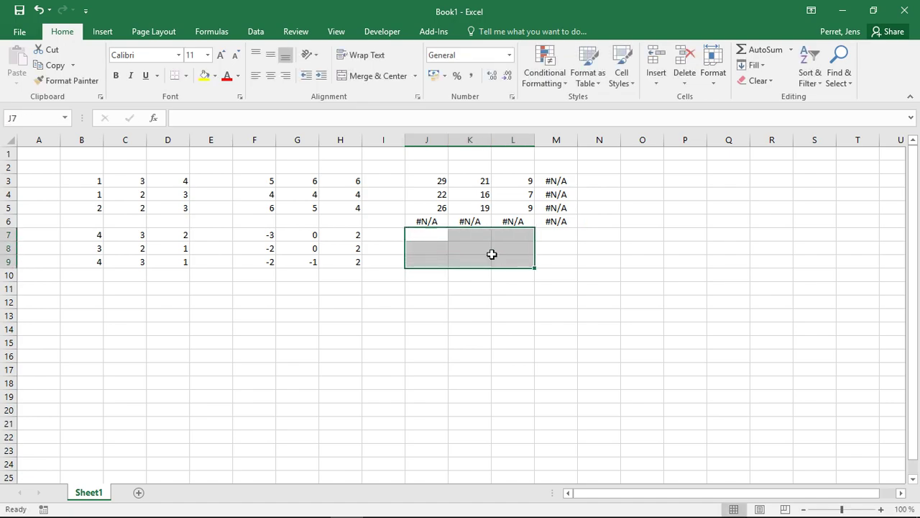
pyautogui.click(326, 122)
pyautogui.write('=MM')
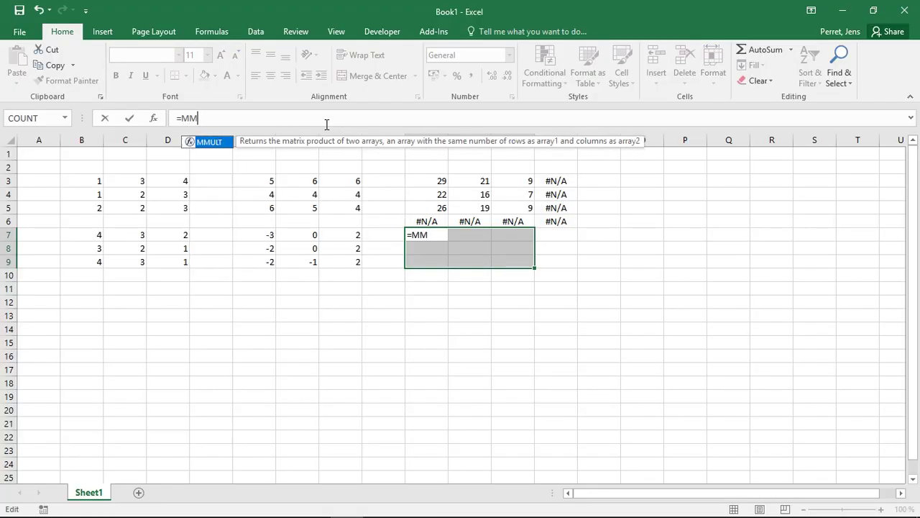
pyautogui.write('ULT(')
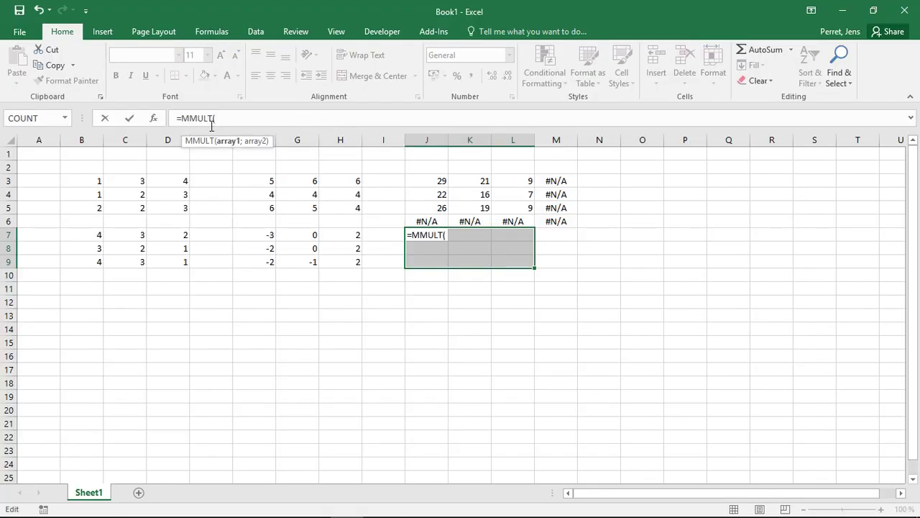
pyautogui.moveTo(81, 179); pyautogui.dragTo(163, 206)
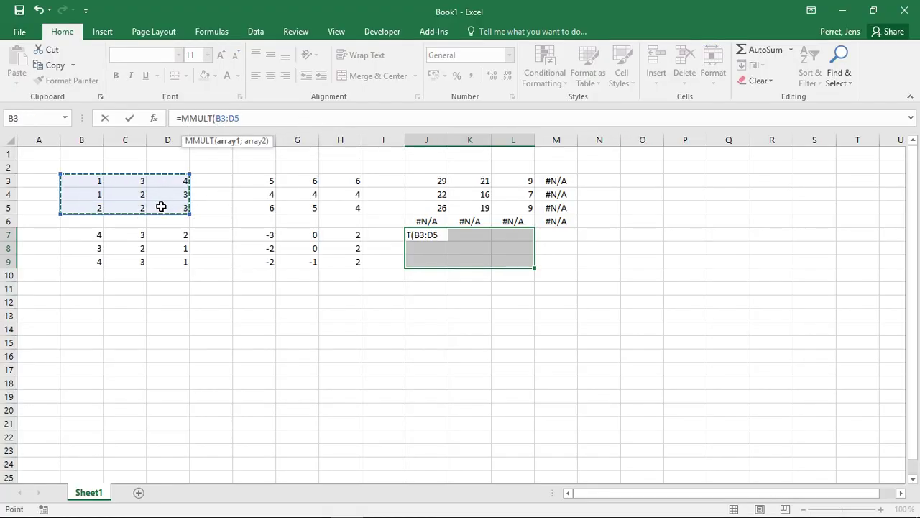
pyautogui.write(';')
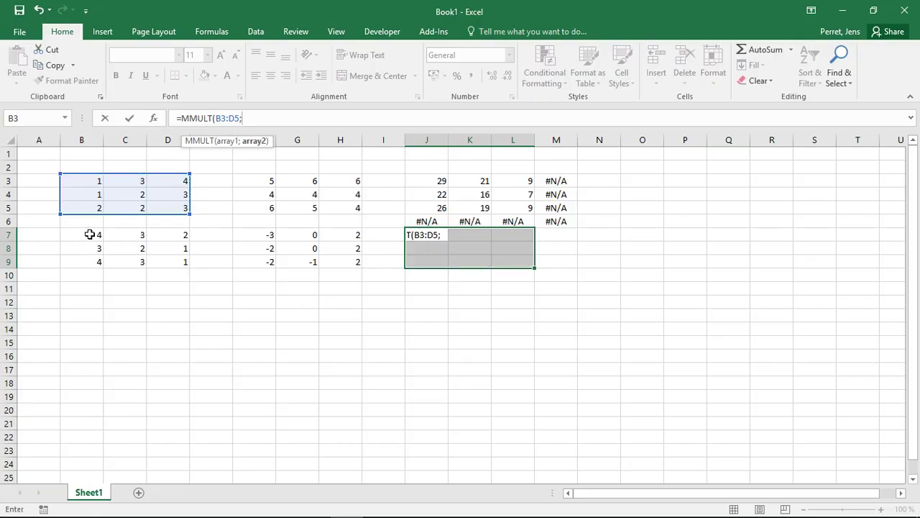
pyautogui.moveTo(89, 234); pyautogui.dragTo(141, 249)
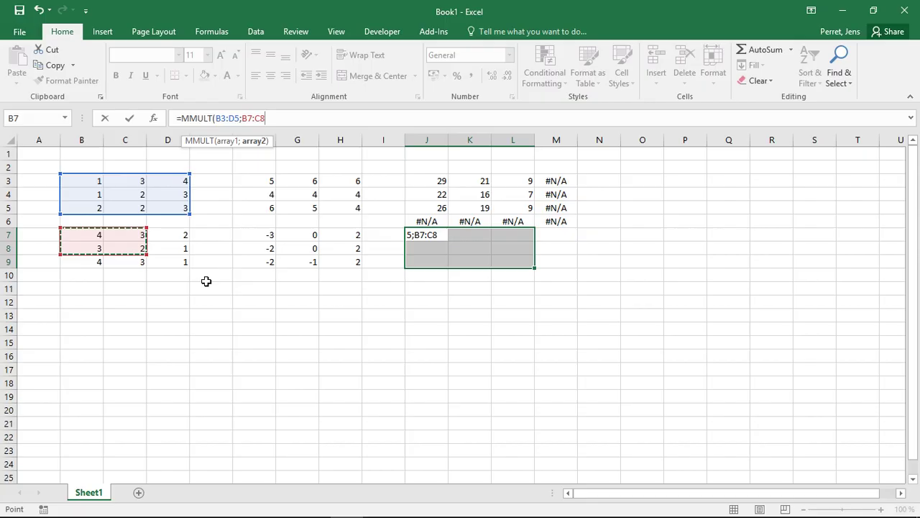
pyautogui.write(')')
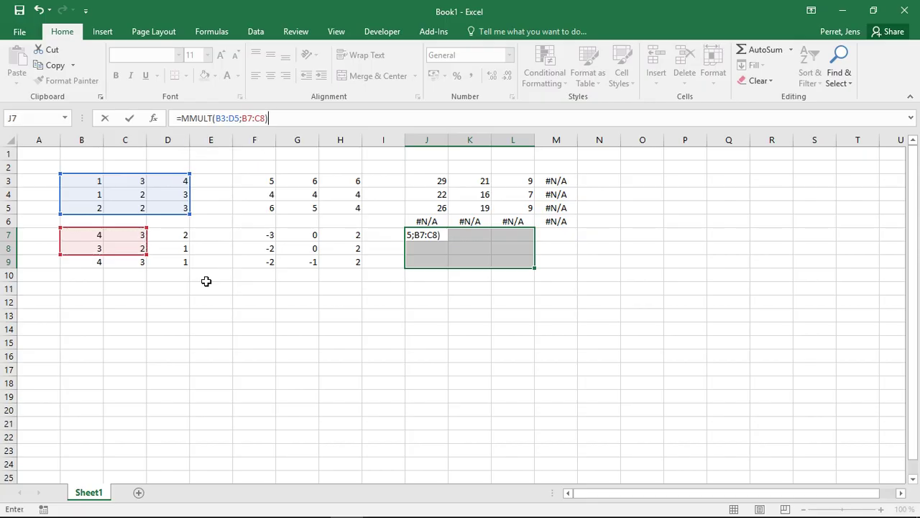
pyautogui.press('Return')
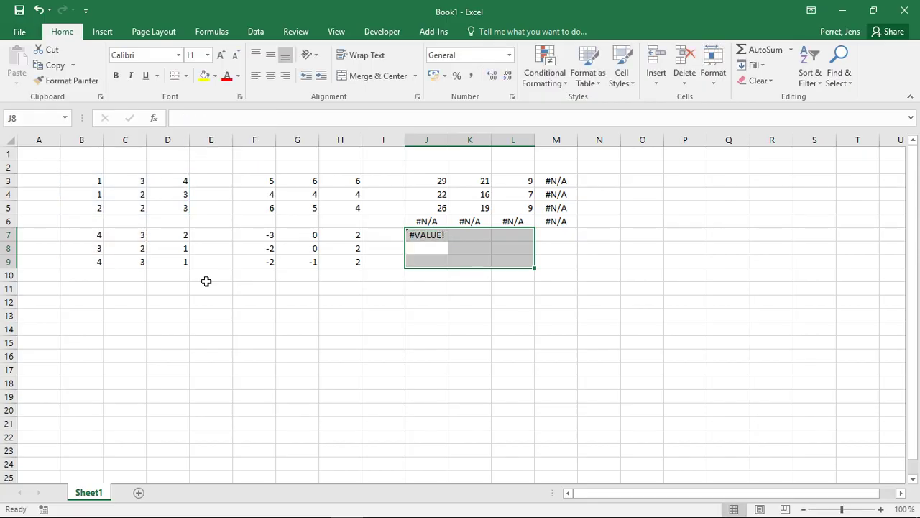
# Inspect the #VALUE! formula in J7, then delete it to empty the cell.
pyautogui.click(437, 234)
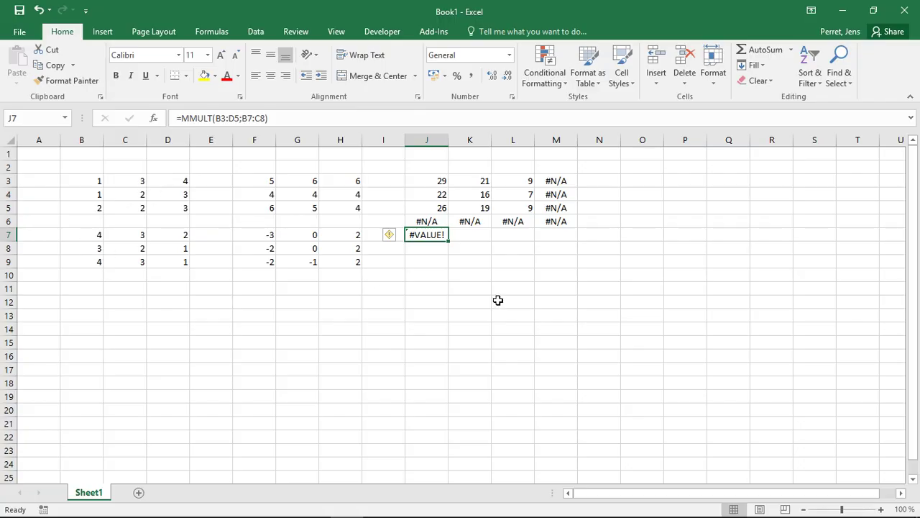
pyautogui.click(468, 258)
pyautogui.click(432, 240)
pyautogui.click(489, 262)
pyautogui.click(438, 236)
pyautogui.press('Delete')
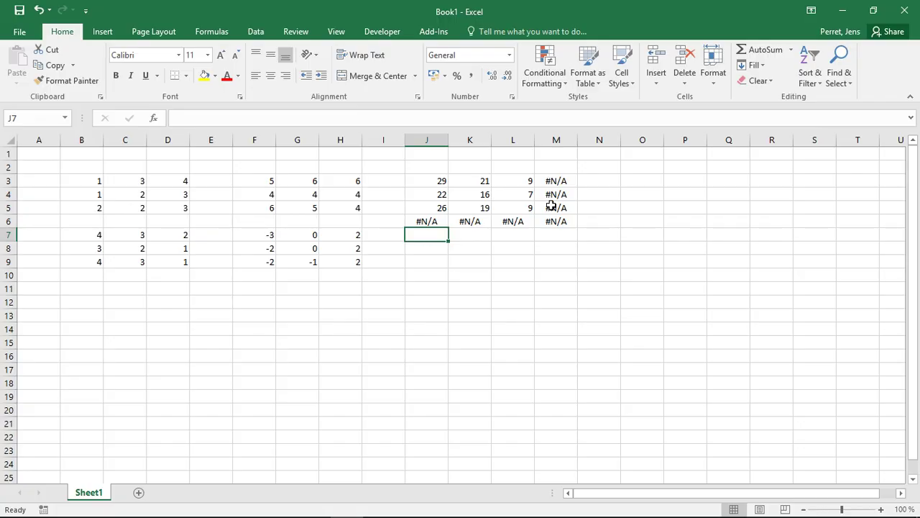
# Enter =TRANSPOSE(B3:D5) in J7 as a single-cell formula, which shows #VALUE!
pyautogui.write('=')
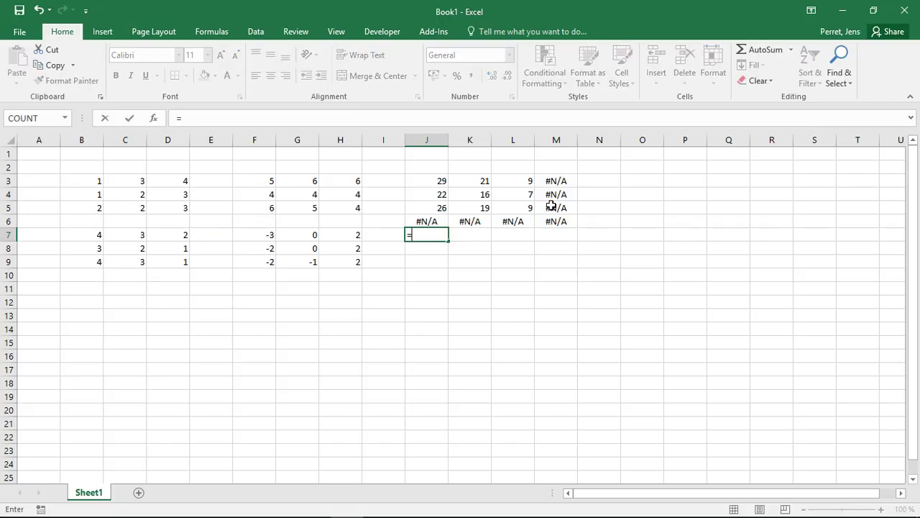
pyautogui.write('TRAN')
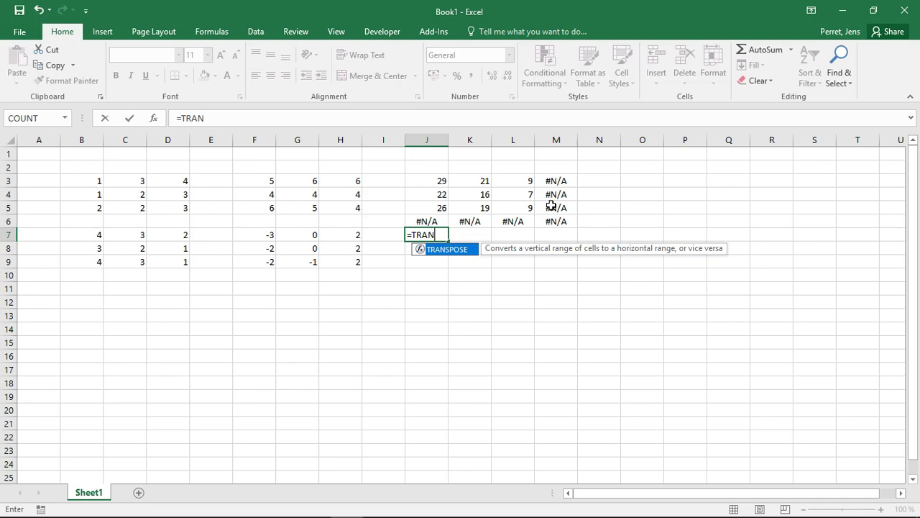
pyautogui.press('BackSpace')
pyautogui.press('BackSpace')
pyautogui.press('BackSpace')
pyautogui.press('BackSpace')
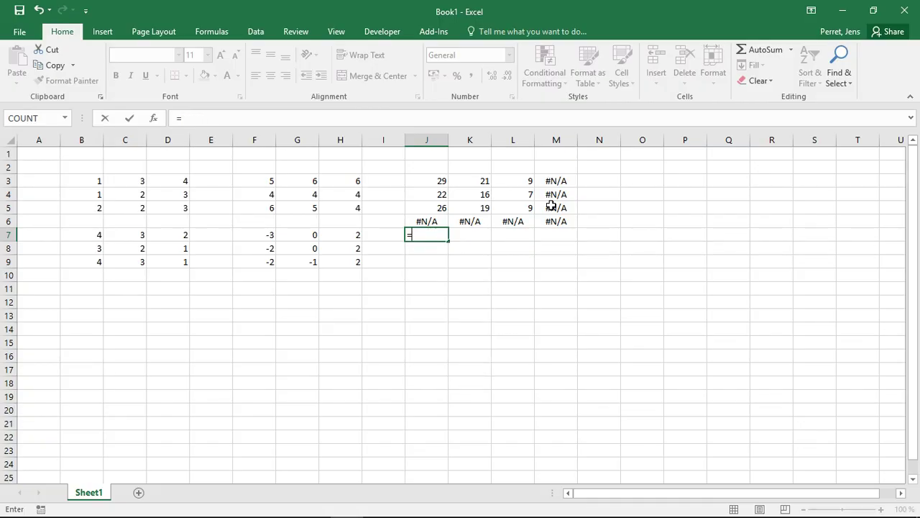
pyautogui.write('MTRANS')
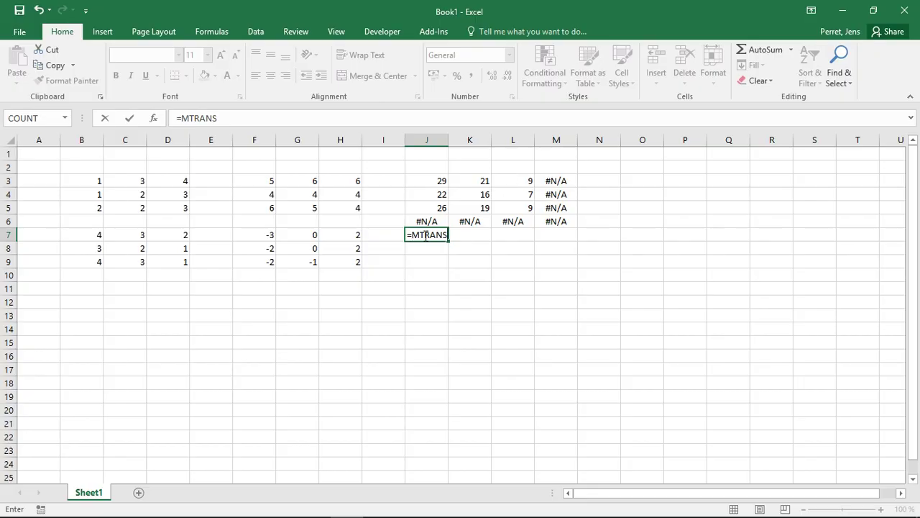
pyautogui.click(425, 235)
pyautogui.press('BackSpace')
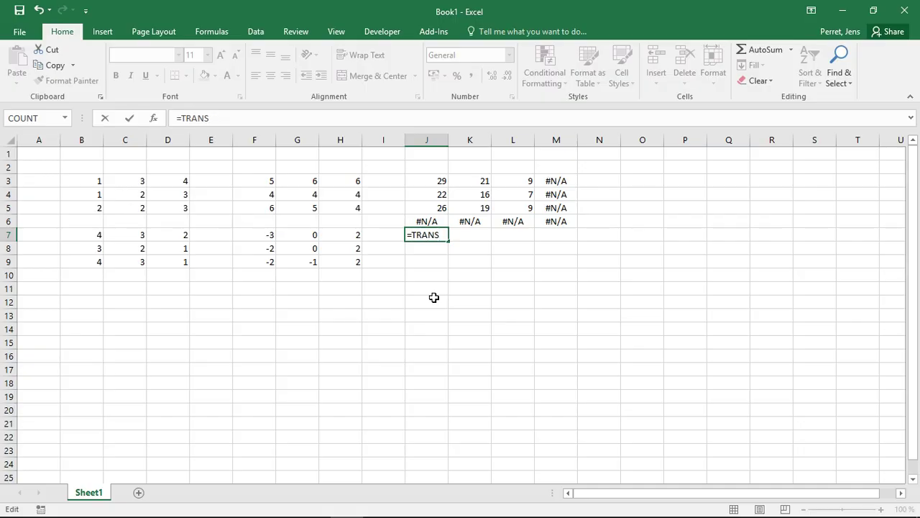
pyautogui.press('End')
pyautogui.write('pose')
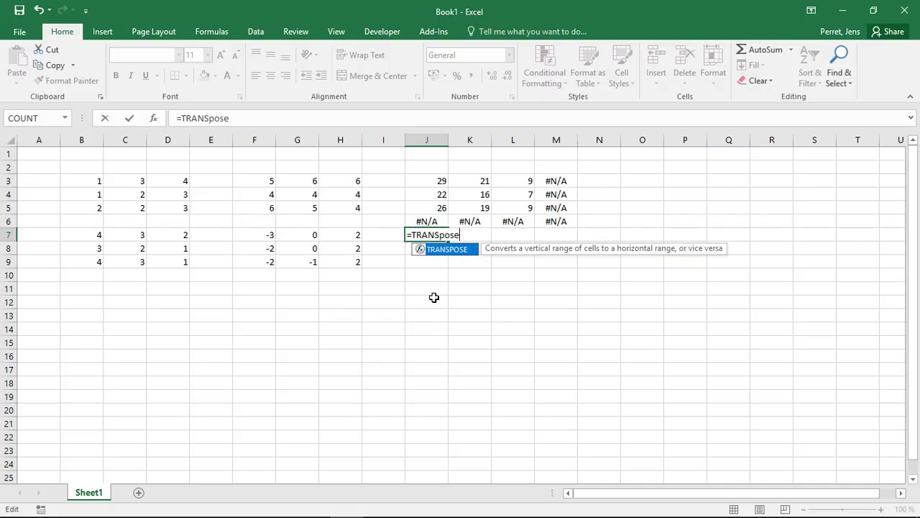
pyautogui.write('(')
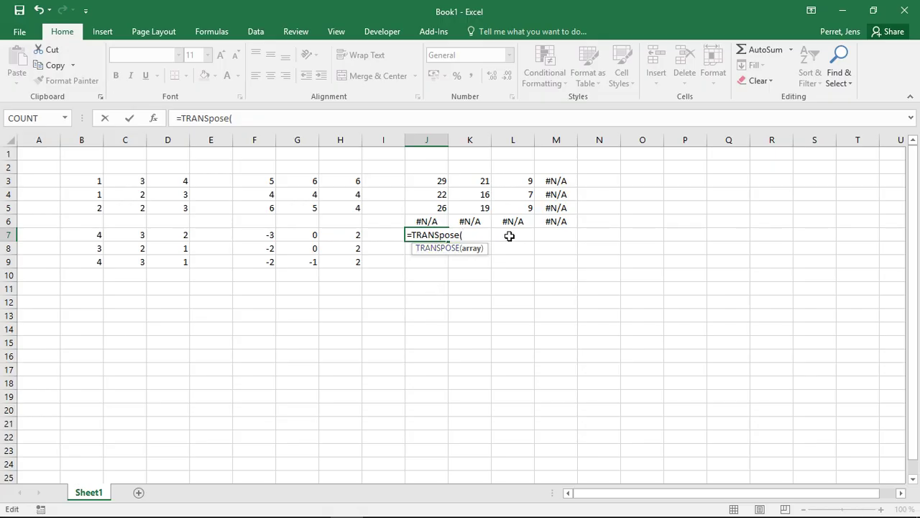
pyautogui.moveTo(96, 179); pyautogui.dragTo(170, 208)
pyautogui.write(')')
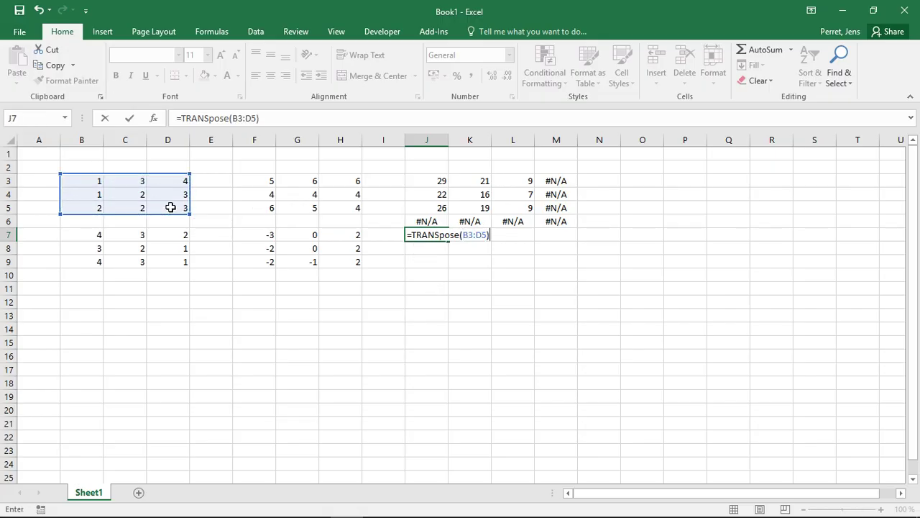
pyautogui.press('Return')
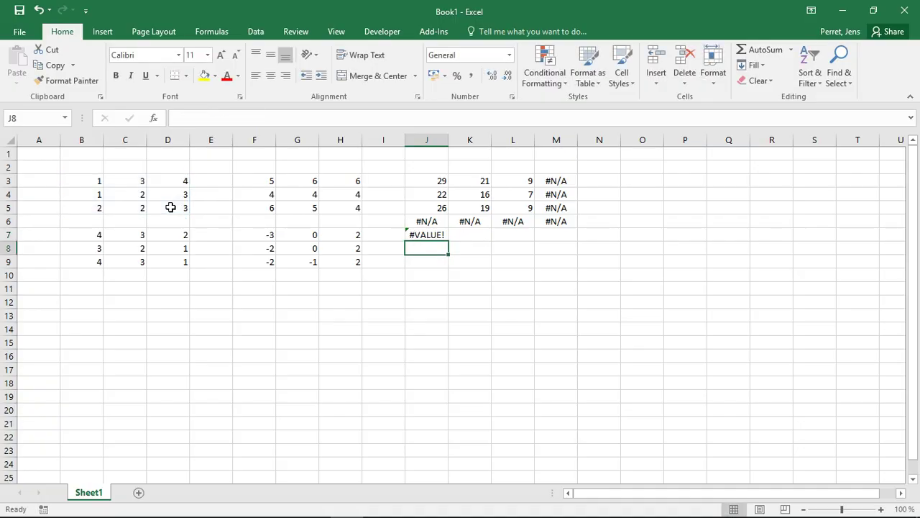
pyautogui.press('Up')
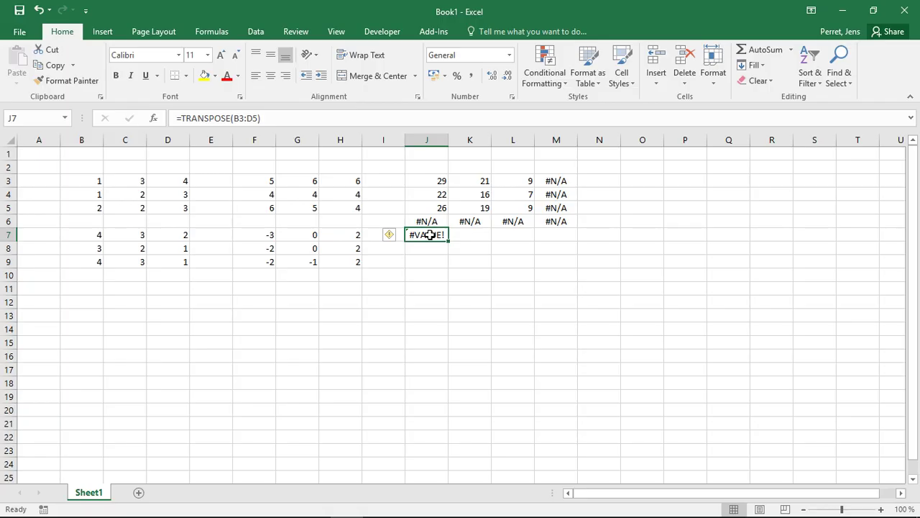
# Enter the TRANSPOSE formula as an array formula over J7:L9.
pyautogui.keyDown('shift'); pyautogui.click(497, 262); pyautogui.keyUp('shift')
pyautogui.click(315, 118)
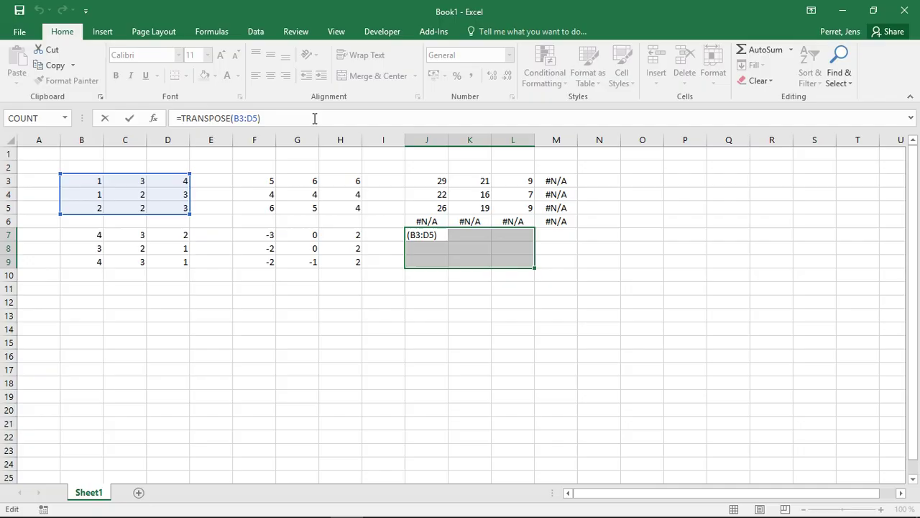
pyautogui.hotkey('ctrl', 'shift', 'Return')
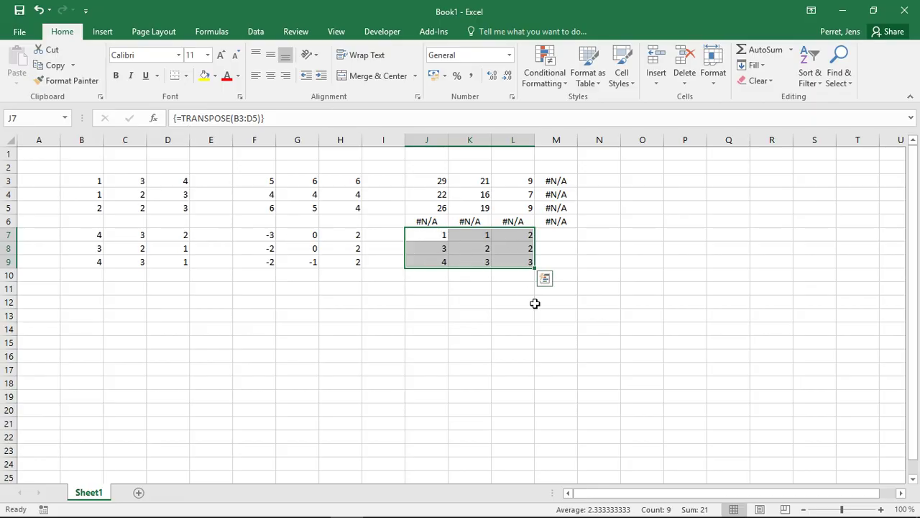
# Re-enter the array over J7:M10, adding #N/A across row 10 and column M.
pyautogui.keyDown('shift'); pyautogui.click(564, 274); pyautogui.keyUp('shift')
pyautogui.click(340, 118)
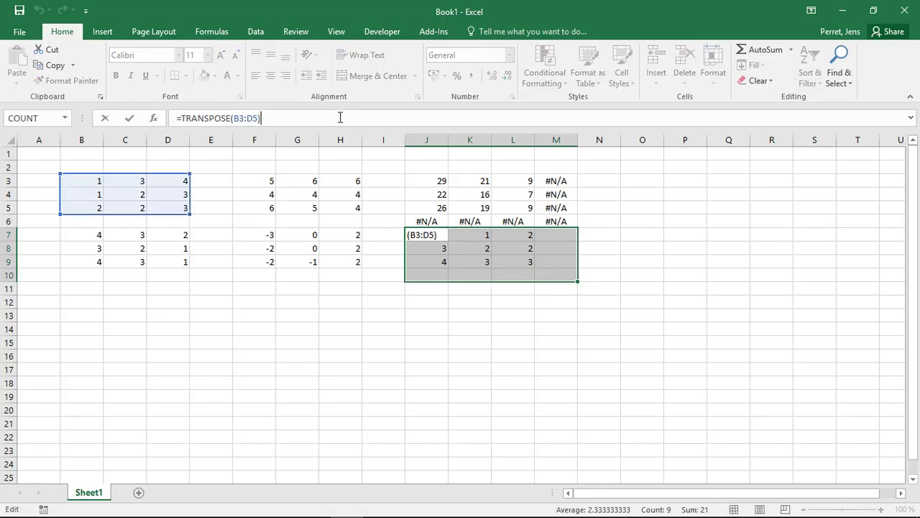
pyautogui.hotkey('ctrl', 'shift', 'Return')
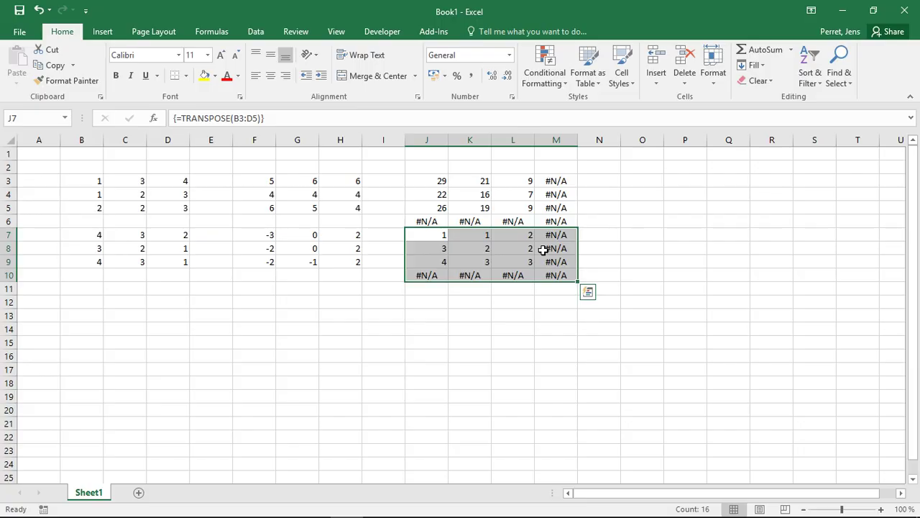
pyautogui.click(543, 250)
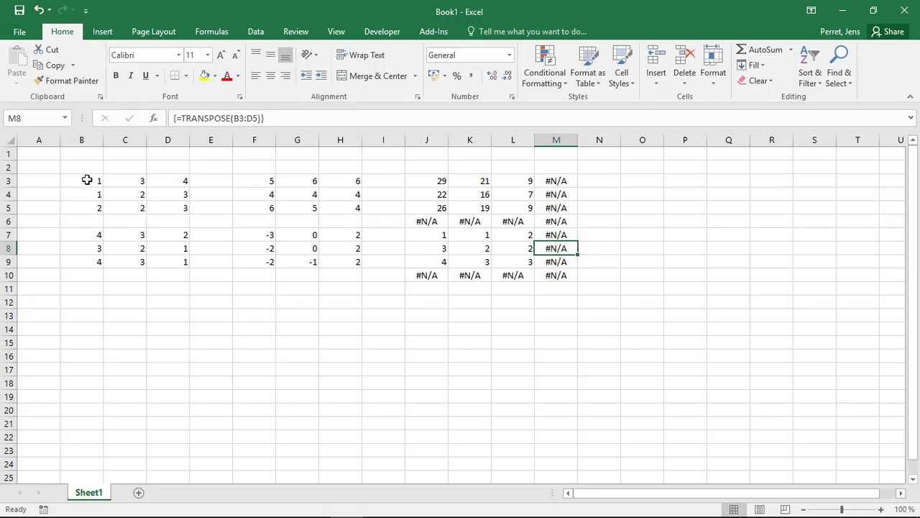
pyautogui.moveTo(84, 180); pyautogui.dragTo(160, 205)
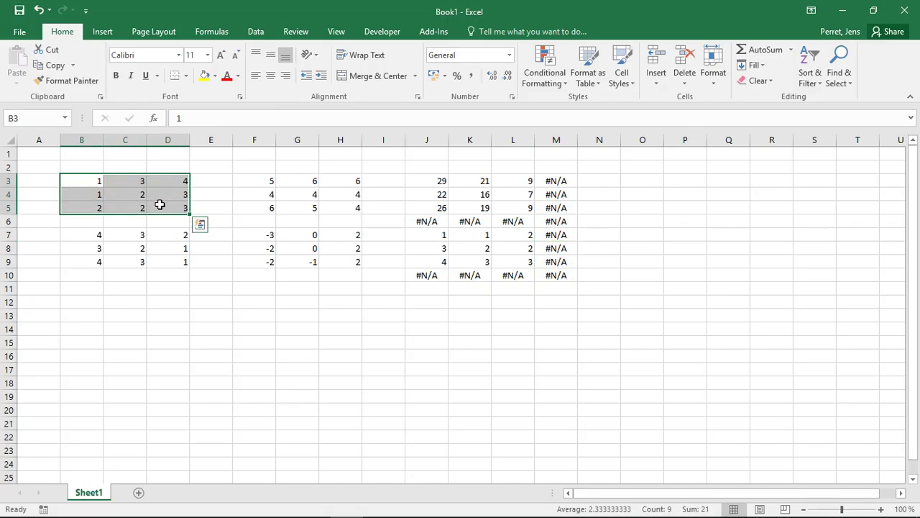
pyautogui.hotkey('ctrl', 'c')
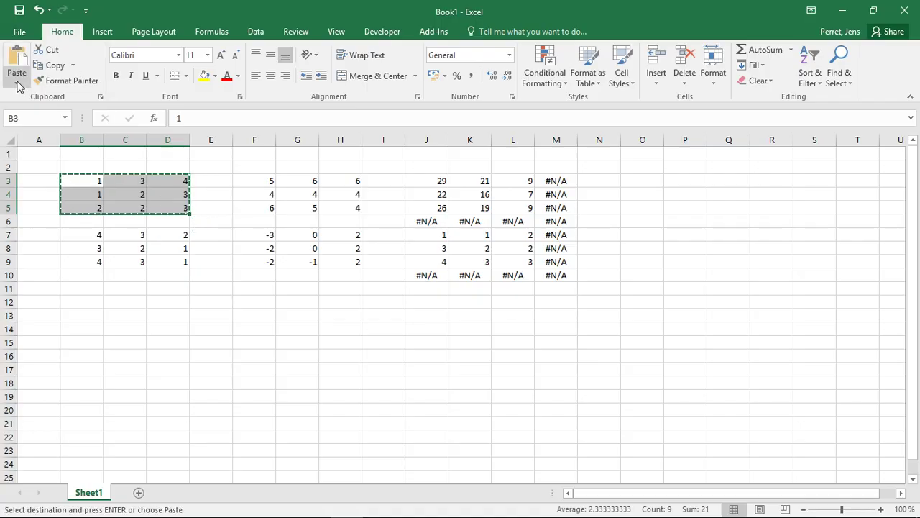
pyautogui.click(17, 82)
pyautogui.click(44, 225)
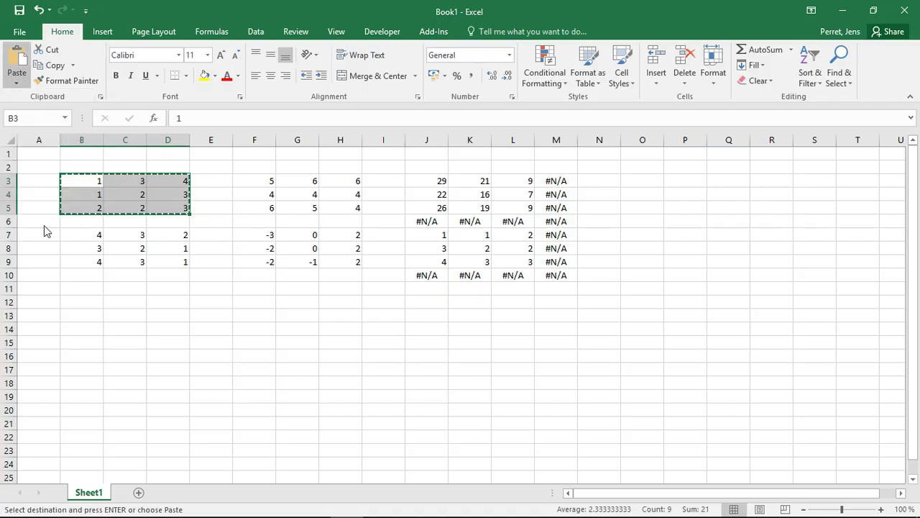
pyautogui.click(573, 355)
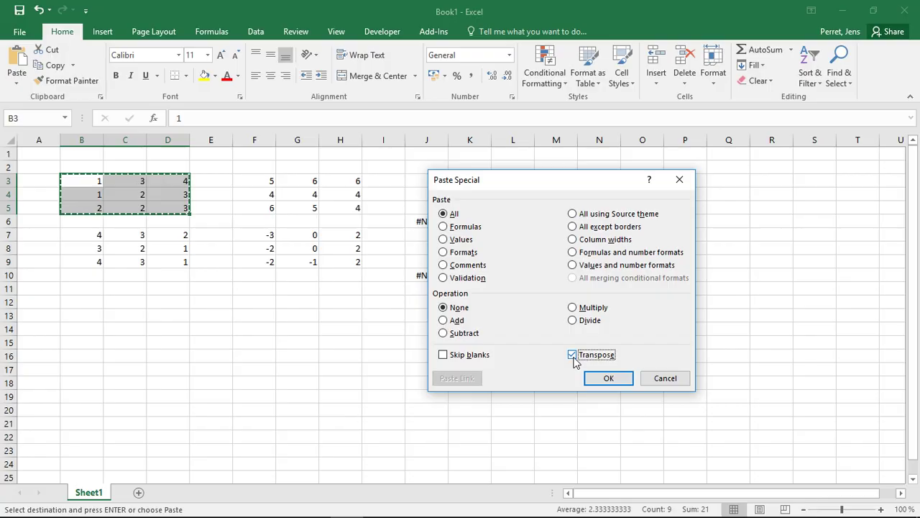
pyautogui.press('Return')
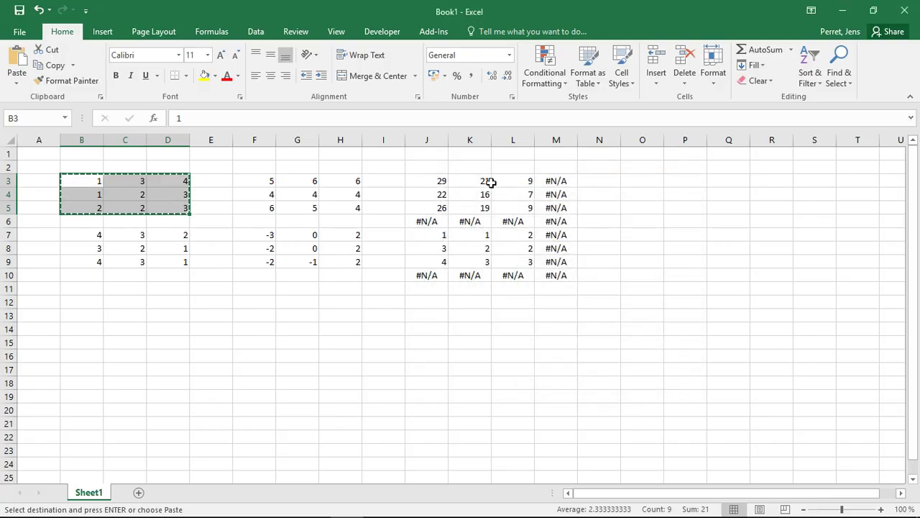
pyautogui.click(432, 230)
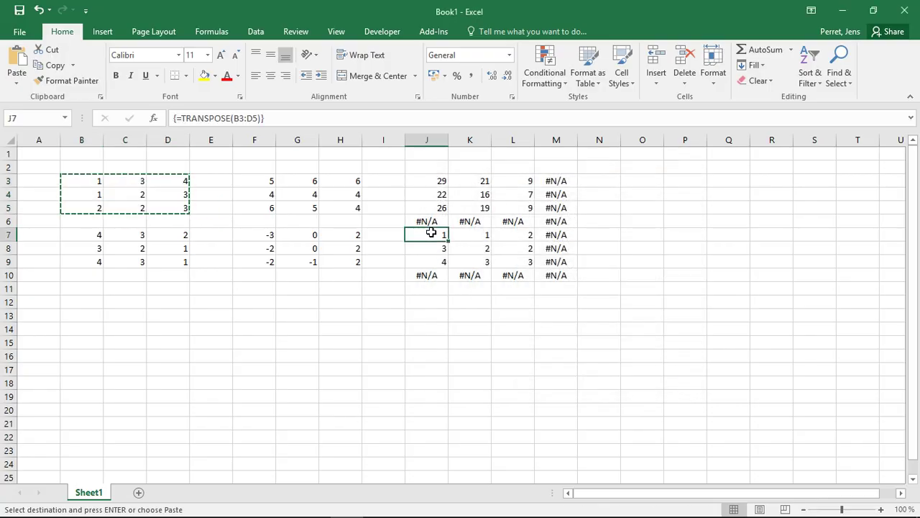
pyautogui.click(426, 289)
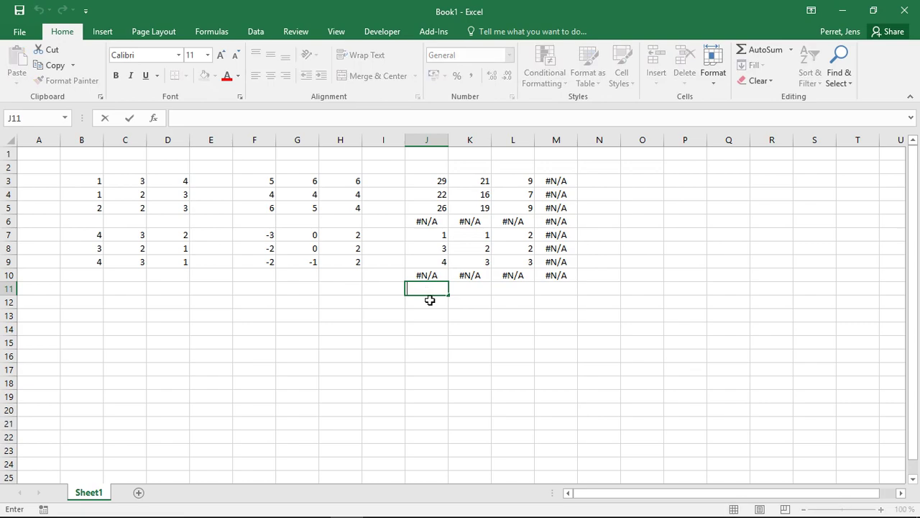
pyautogui.click(429, 301)
pyautogui.click(417, 237)
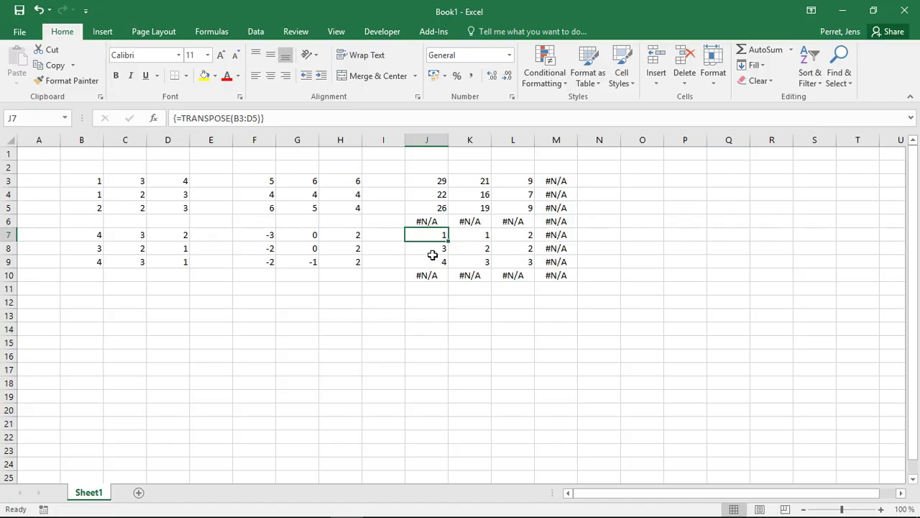
pyautogui.click(431, 182)
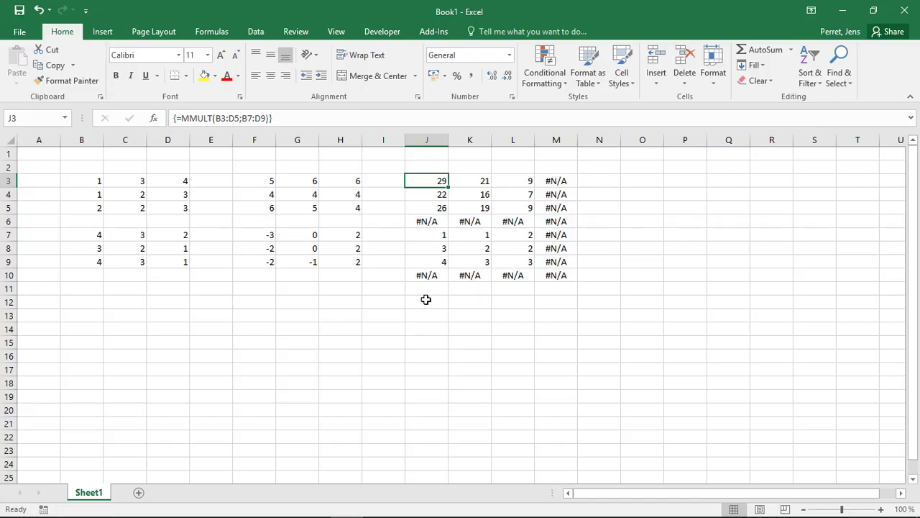
# Enter =MDETERM(B3:D5) in O3, giving a determinant of 1.
pyautogui.click(628, 180)
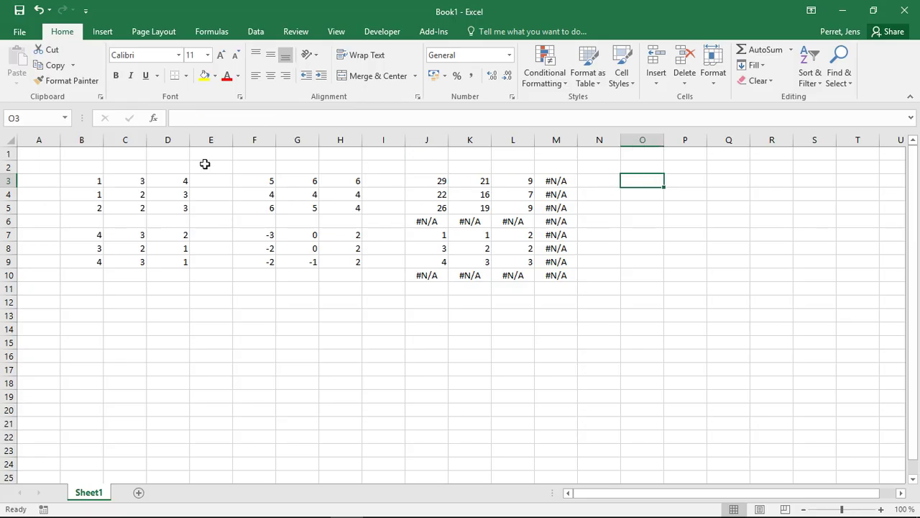
pyautogui.write('=')
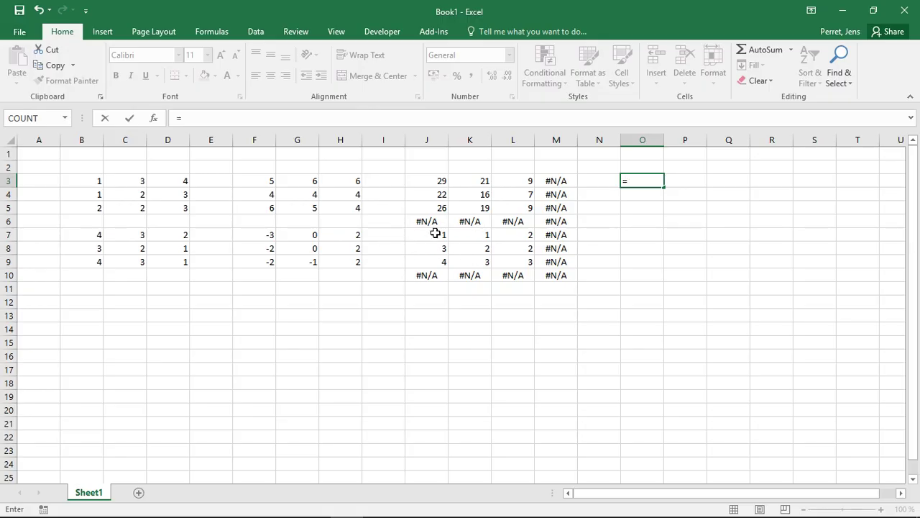
pyautogui.write('DET')
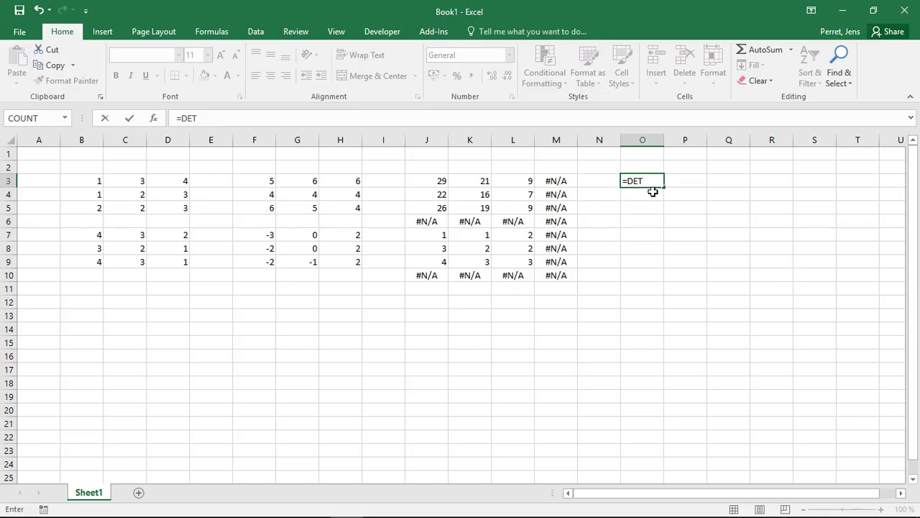
pyautogui.press('BackSpace')
pyautogui.press('BackSpace')
pyautogui.press('BackSpace')
pyautogui.write('MD')
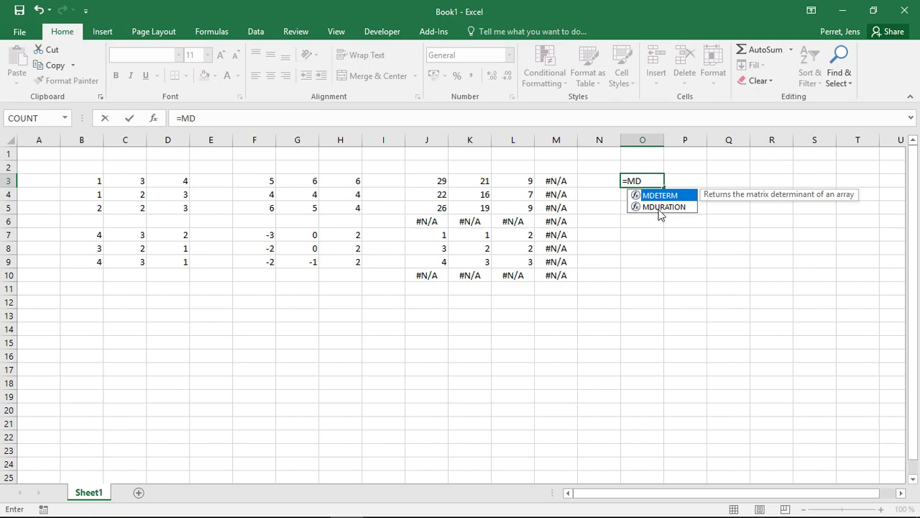
pyautogui.write('eterm')
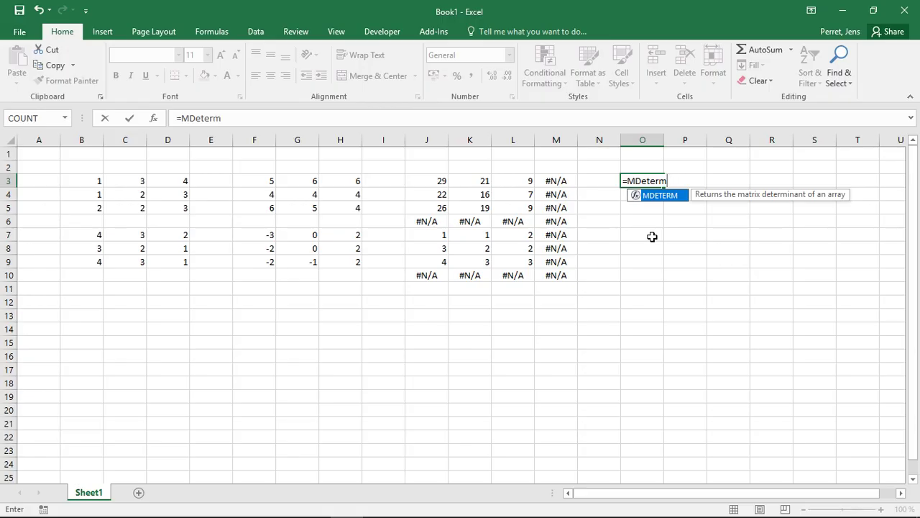
pyautogui.write('(')
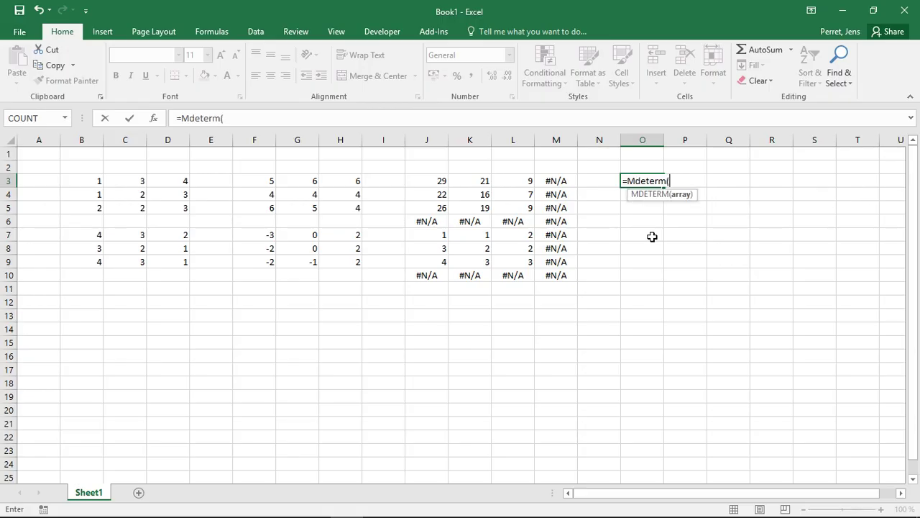
pyautogui.moveTo(83, 179); pyautogui.dragTo(188, 209)
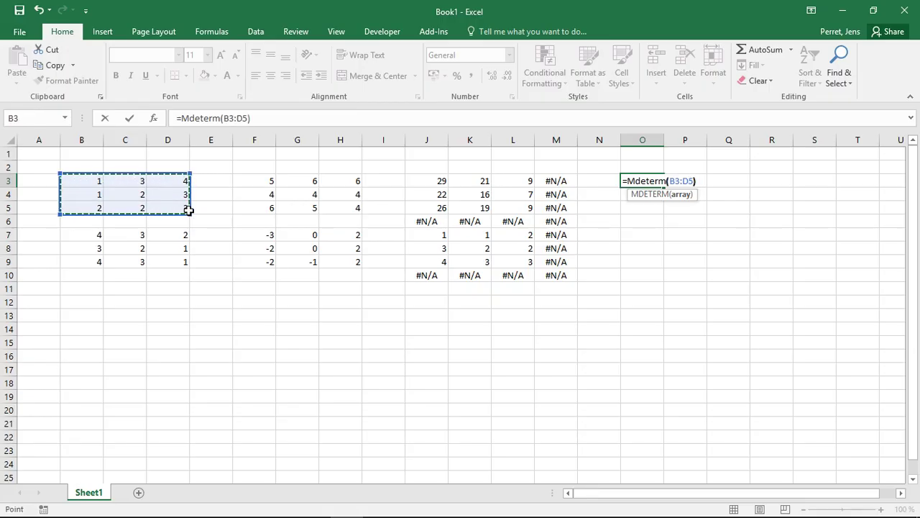
pyautogui.press('Return')
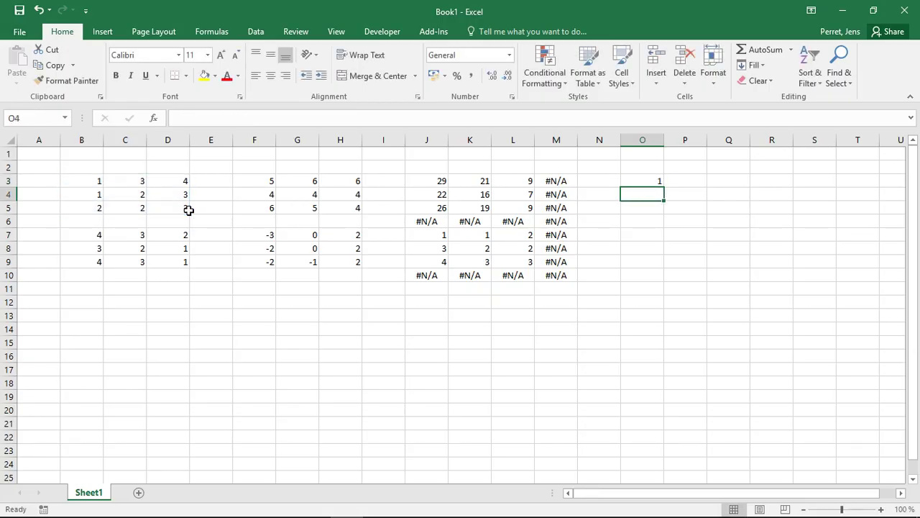
pyautogui.press('Up')
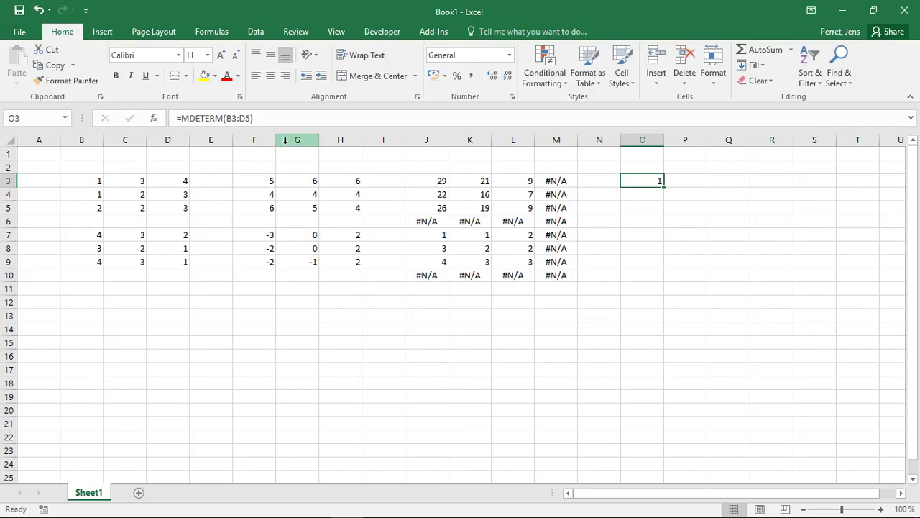
# Change O3's reference to non-square B3:C5, see #VALUE!, then clear O3.
pyautogui.click(240, 118)
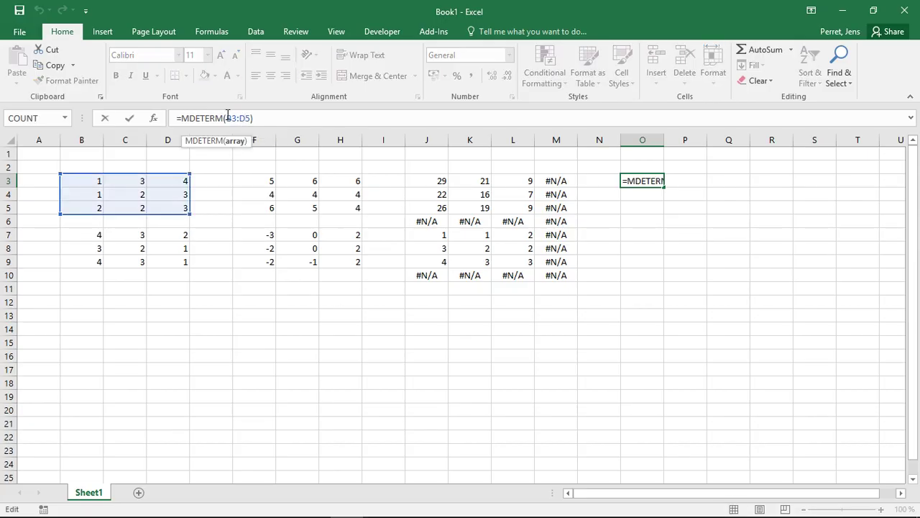
pyautogui.moveTo(226, 118); pyautogui.dragTo(250, 119)
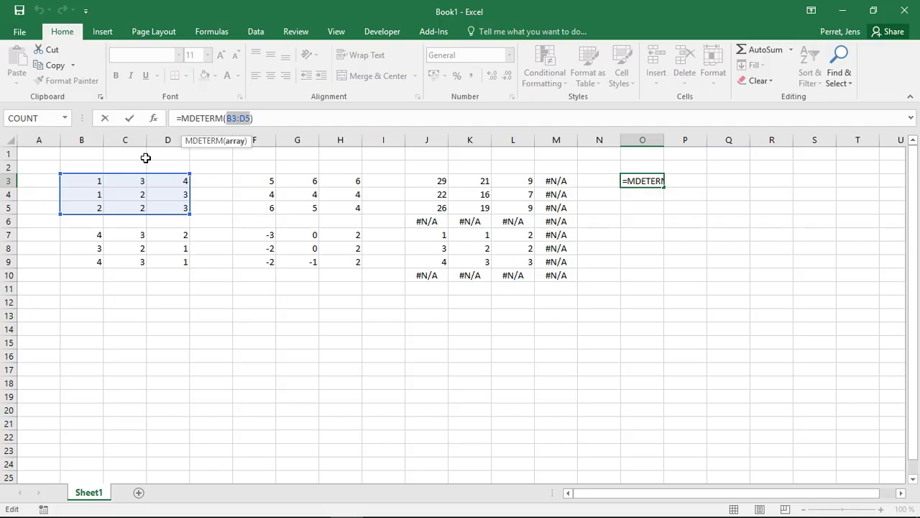
pyautogui.moveTo(85, 181); pyautogui.dragTo(115, 207)
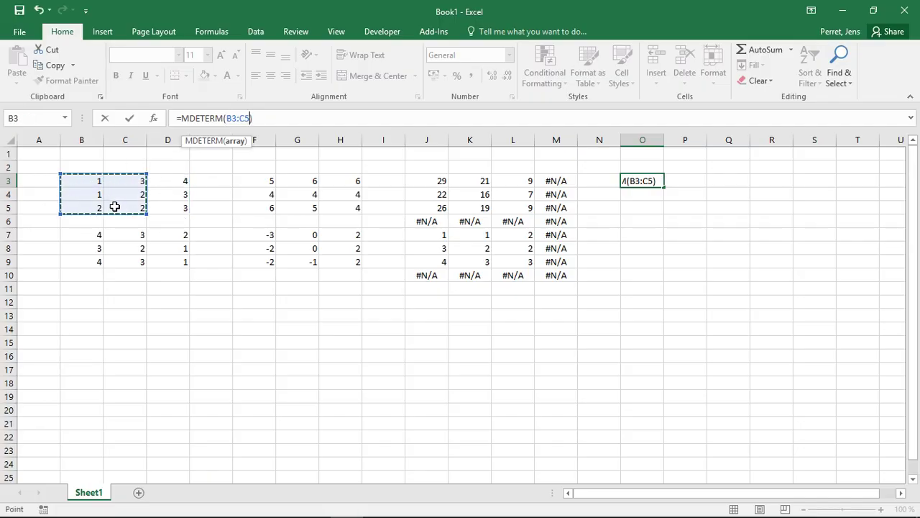
pyautogui.press('Return')
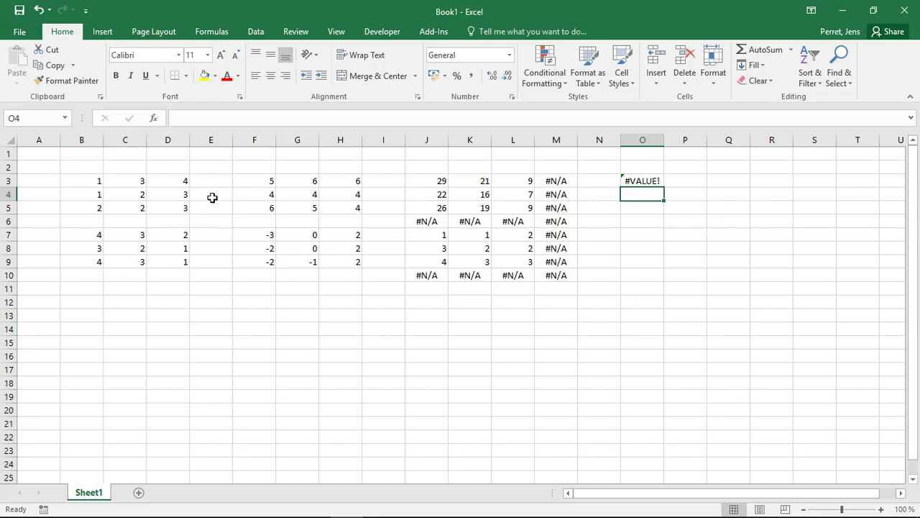
pyautogui.click(633, 182)
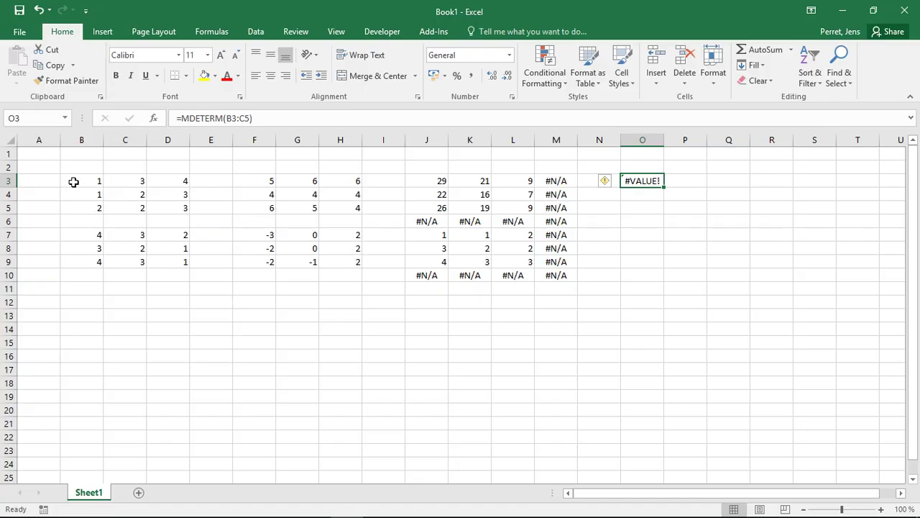
pyautogui.press('Delete')
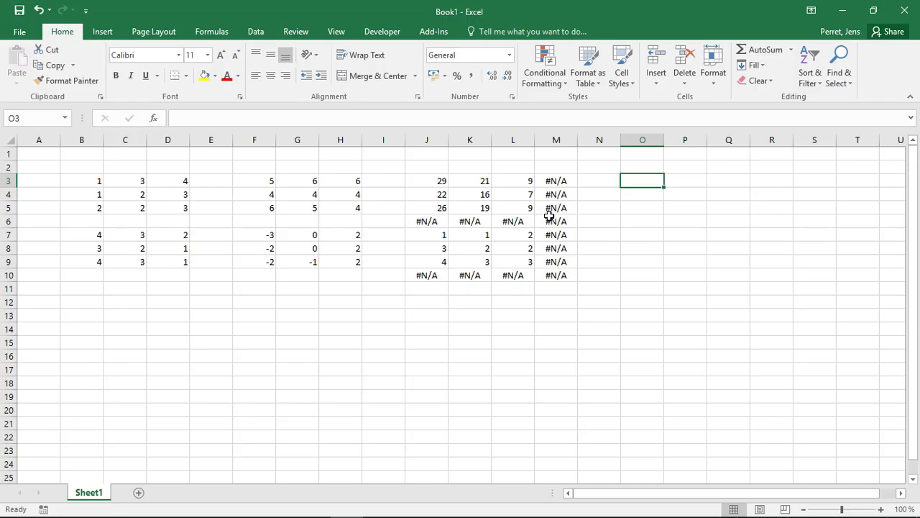
# Enter =MINVERSE(B3:D5) in O3 as a single-cell formula.
pyautogui.write('=MIN')
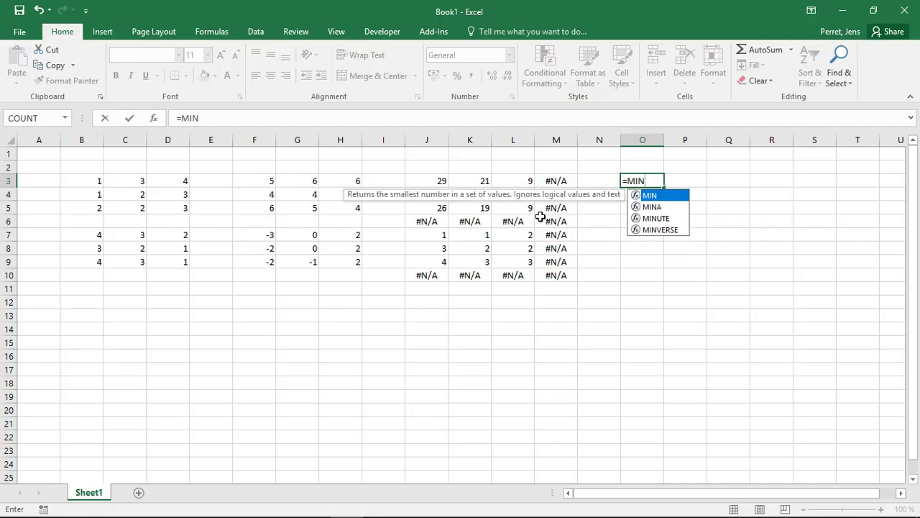
pyautogui.write('VERSE')
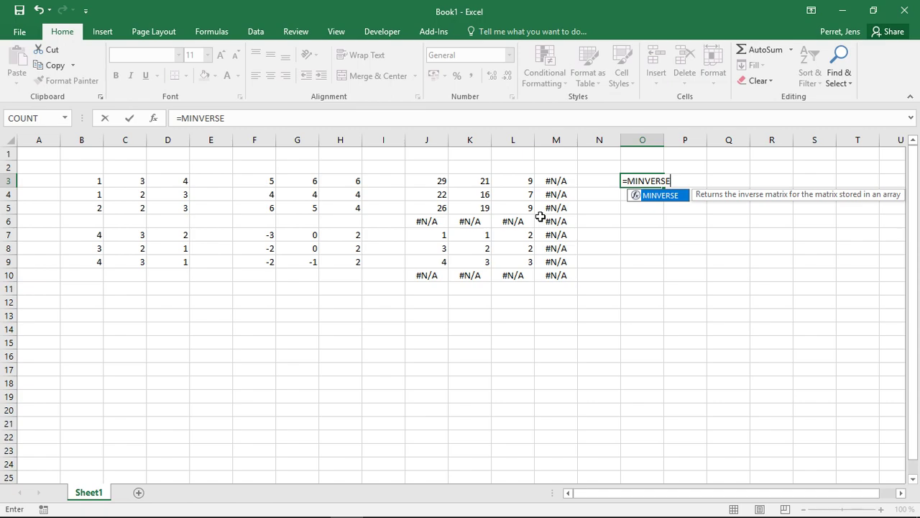
pyautogui.write('(')
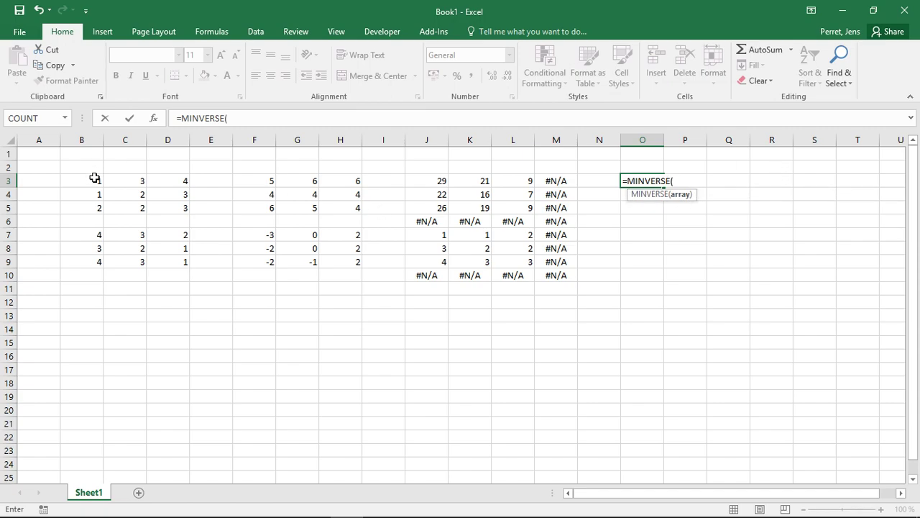
pyautogui.moveTo(92, 179); pyautogui.dragTo(173, 206)
pyautogui.write(')')
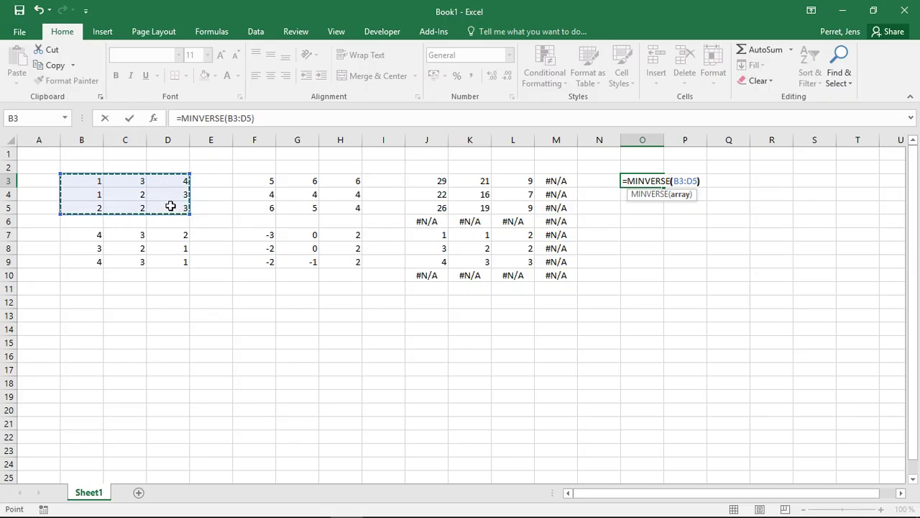
pyautogui.press('Return')
pyautogui.press('Up')
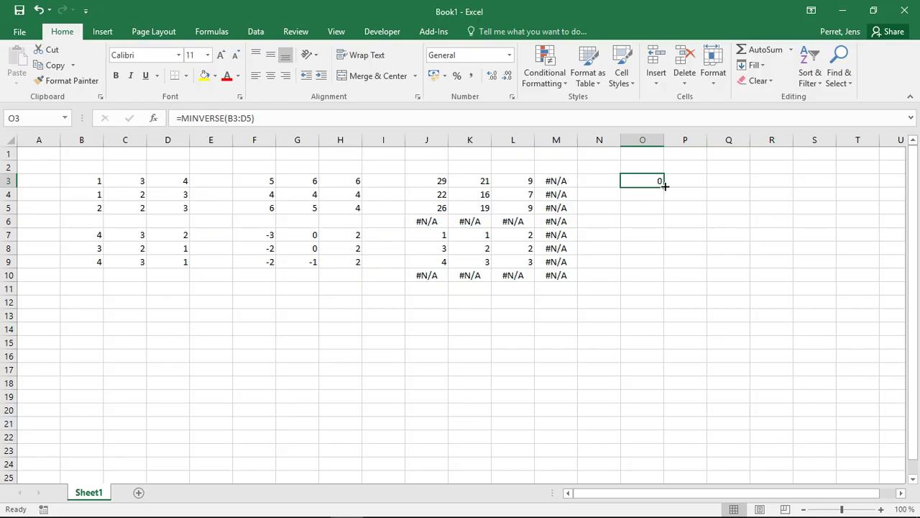
# Enter MINVERSE as an array across O3:Q5, showing 0 -1 1, 3 -5 1, -2 4 -1.
pyautogui.moveTo(665, 186)
pyautogui.mouseDown()
pyautogui.moveTo(701, 202)
pyautogui.moveTo(664, 183)
pyautogui.mouseUp()
pyautogui.keyDown('shift'); pyautogui.click(731, 208); pyautogui.keyUp('shift')
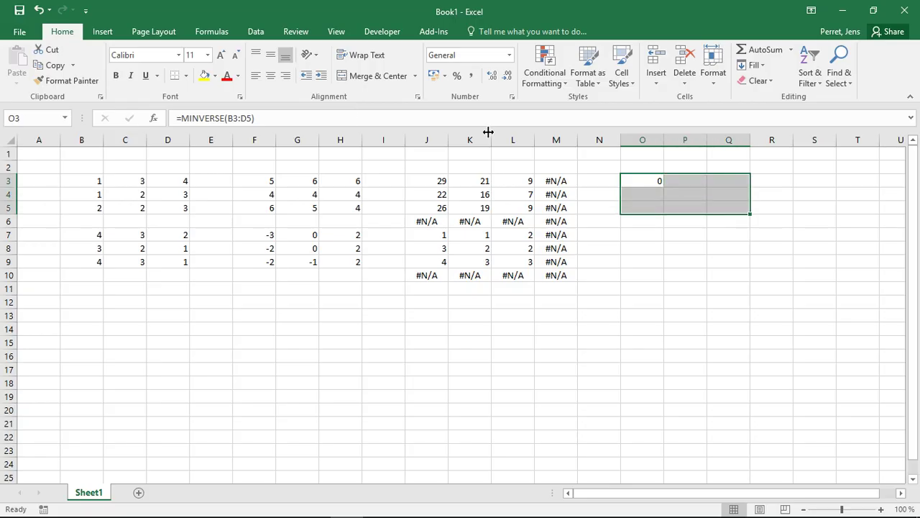
pyautogui.click(341, 117)
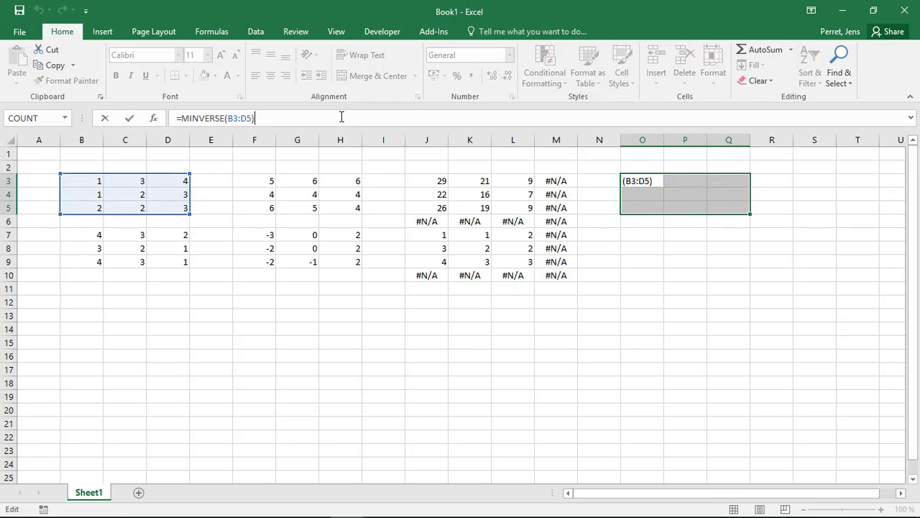
pyautogui.hotkey('ctrl', 'shift', 'Return')
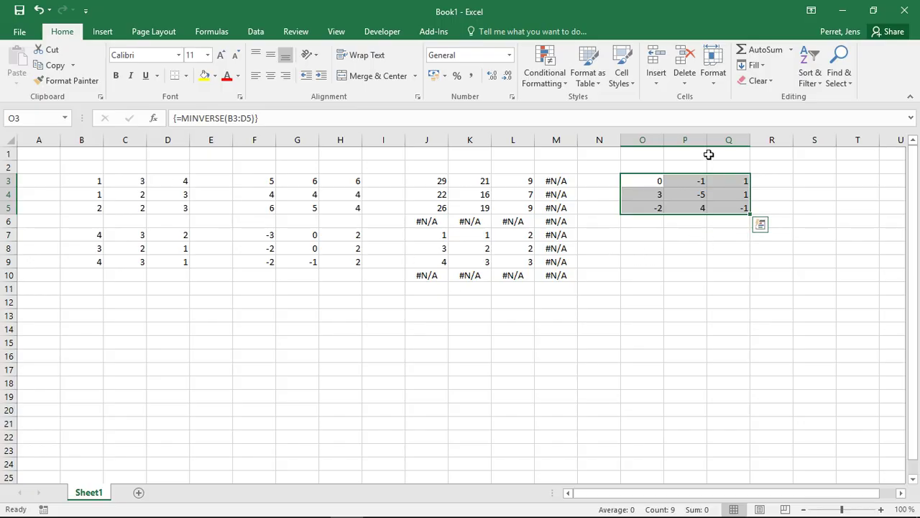
pyautogui.click(656, 251)
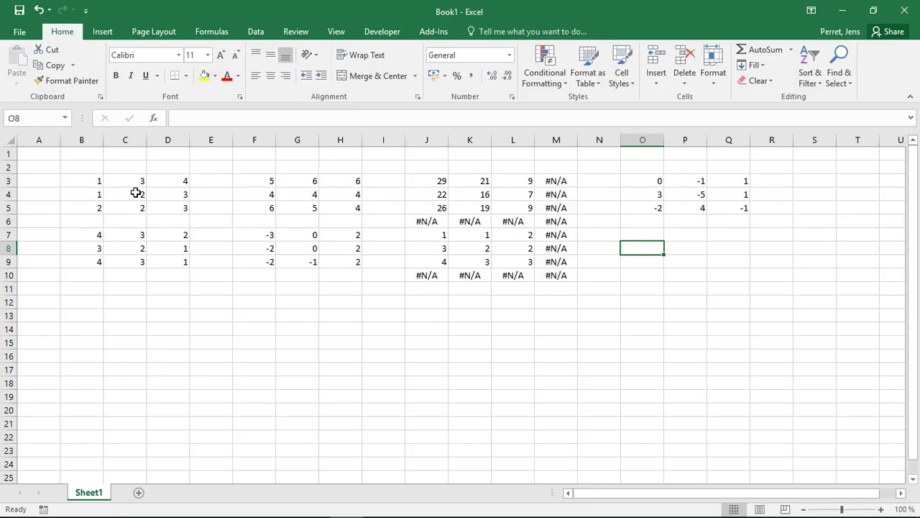
# Change B4 to 2, making the first matrix singular so the inverse shows #NUM!
pyautogui.click(100, 195)
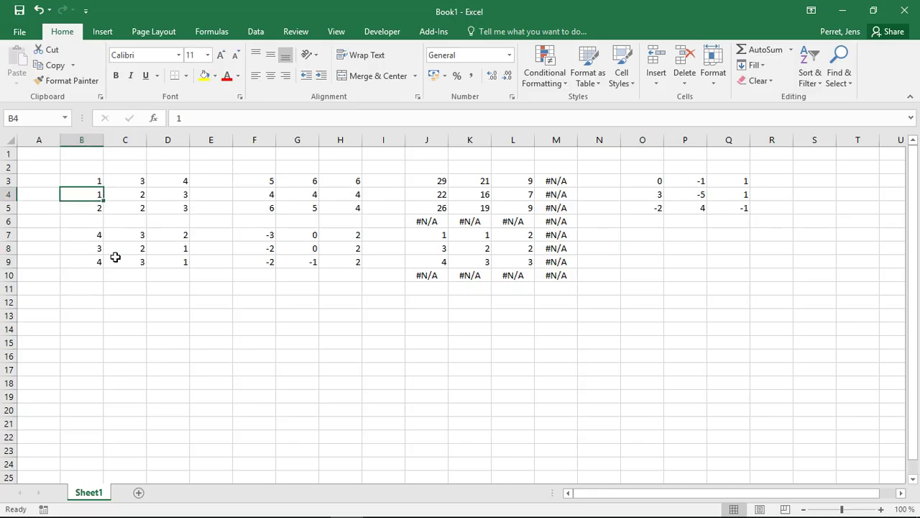
pyautogui.write('2')
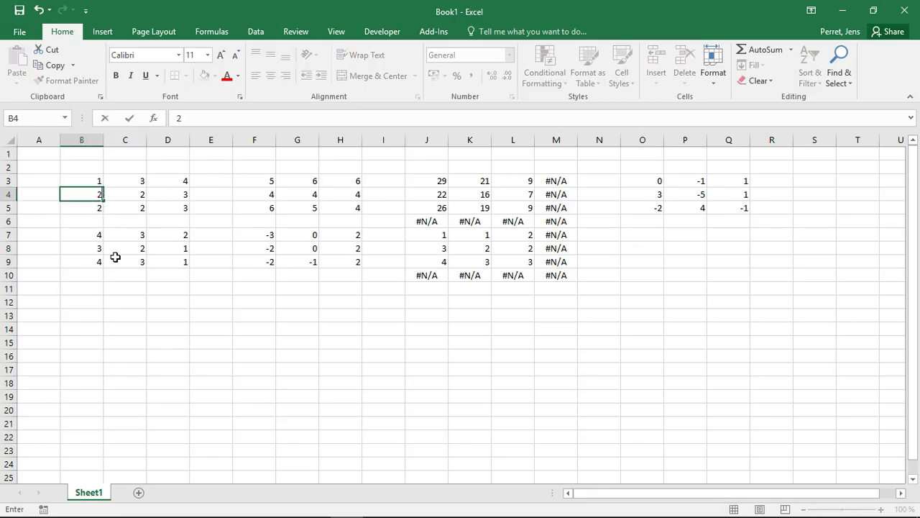
pyautogui.click(203, 192)
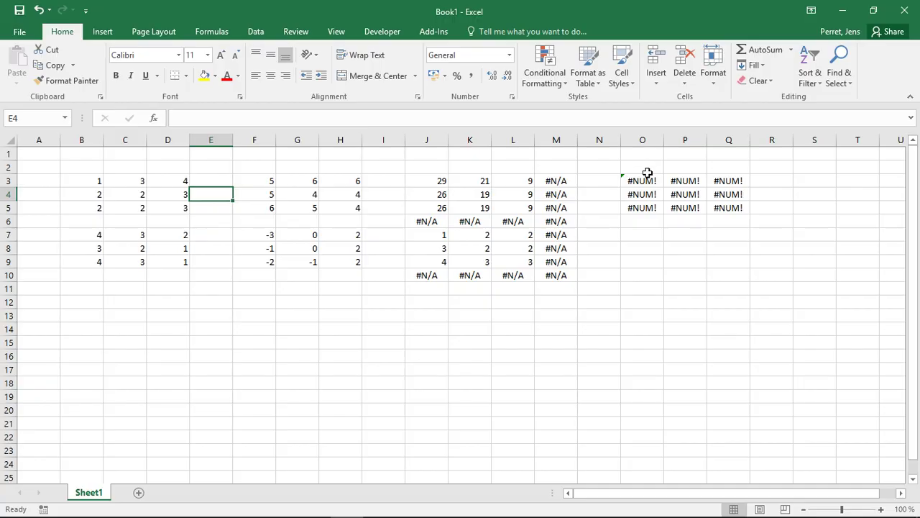
pyautogui.click(647, 179)
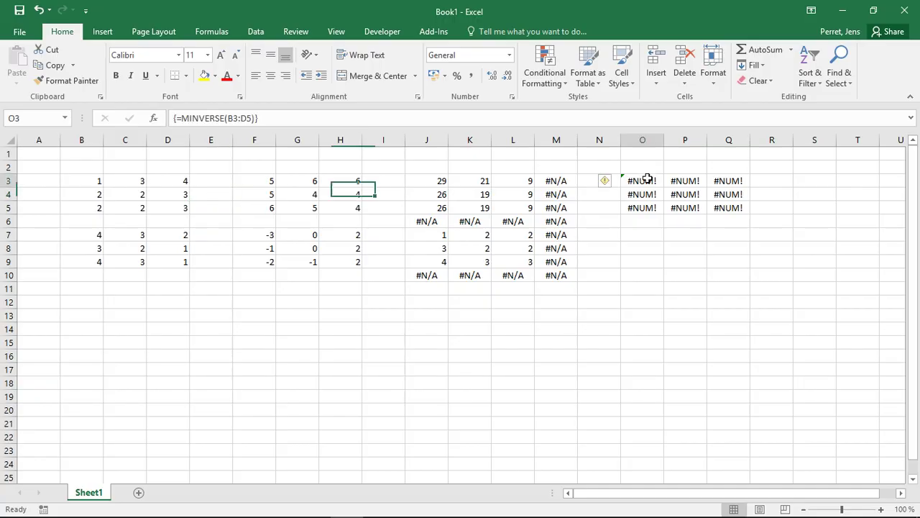
# Set B4 to 1 and then 3, and check the recalculated inverse in O3 and O4.
pyautogui.click(91, 196)
pyautogui.write('1')
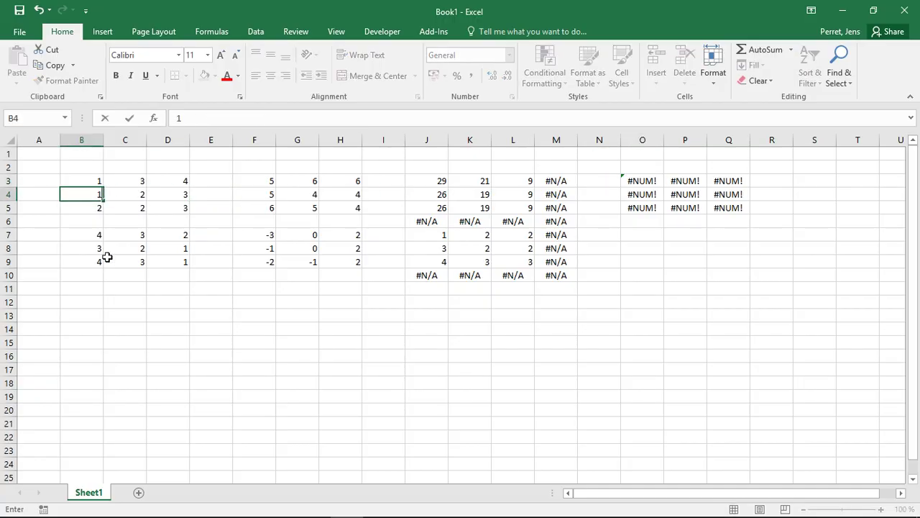
pyautogui.press('Return')
pyautogui.press('Up')
pyautogui.write('3')
pyautogui.press('Return')
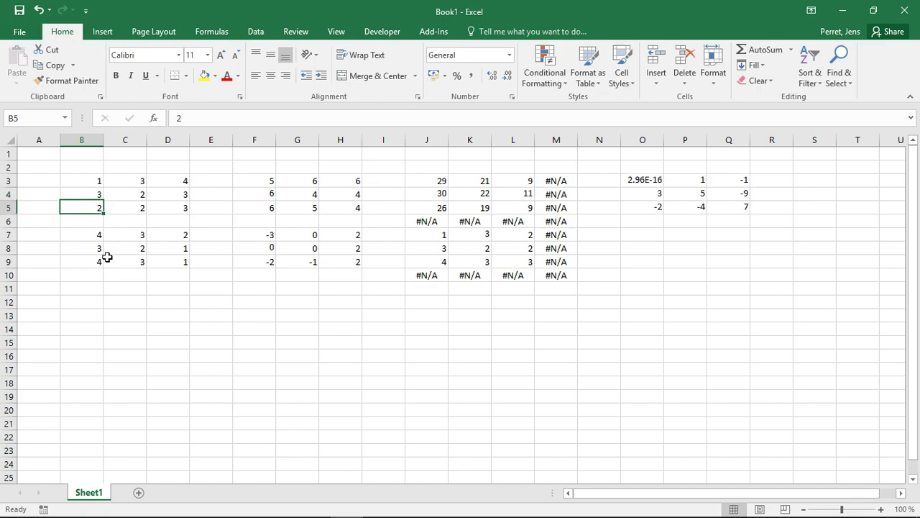
pyautogui.press('Up')
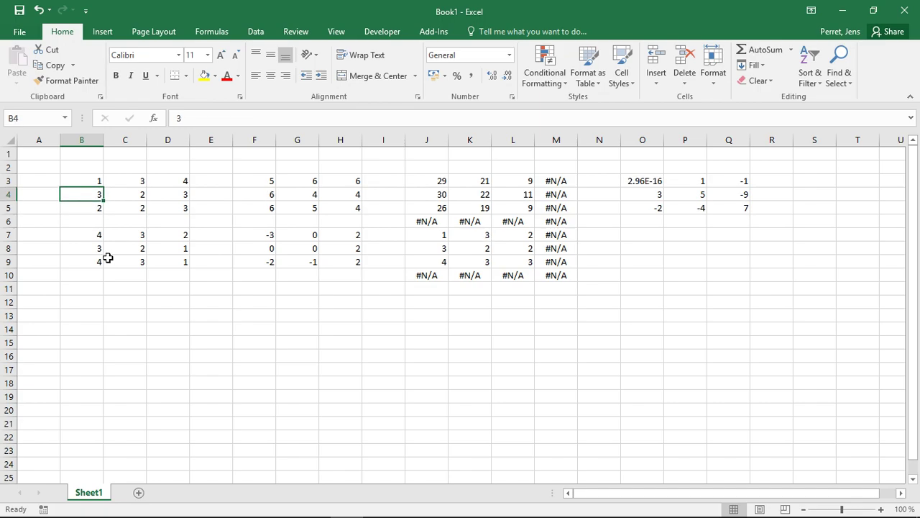
pyautogui.click(662, 184)
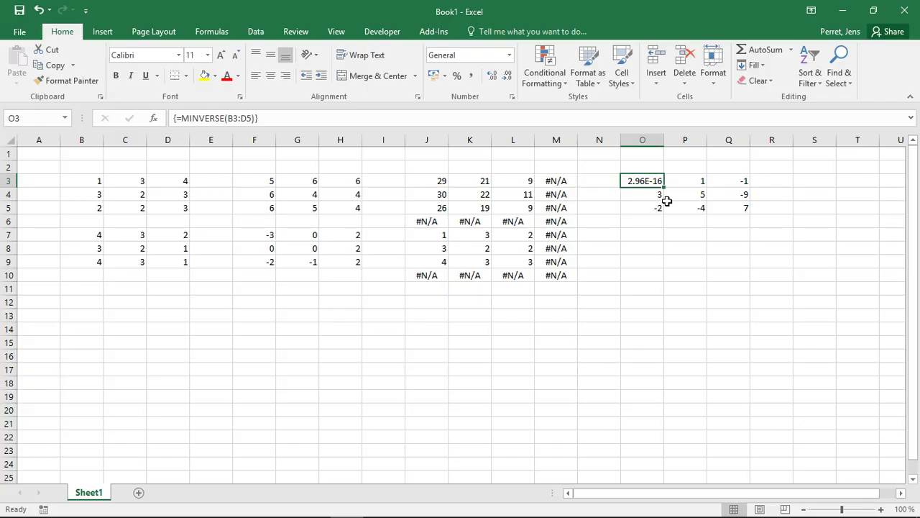
pyautogui.click(623, 199)
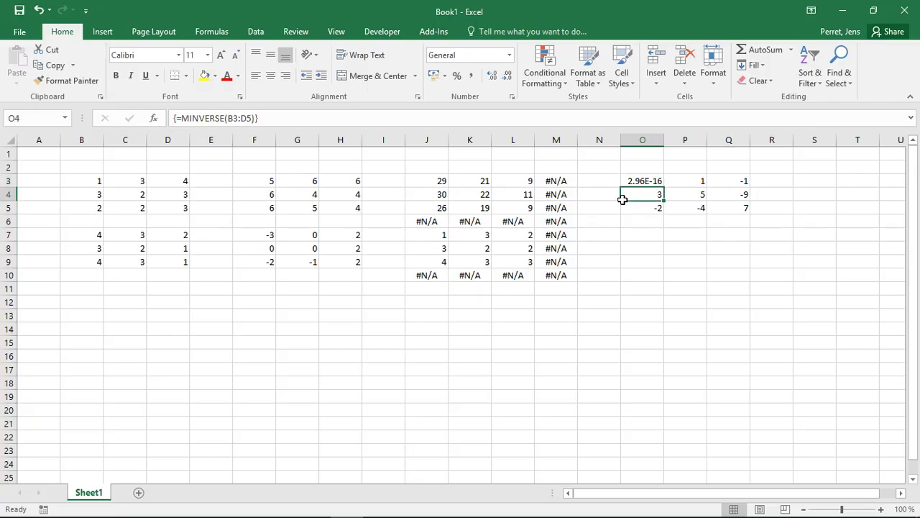
# Enter =MDETERM(B3:D5) in O7, giving -1 for the modified first matrix.
pyautogui.click(649, 232)
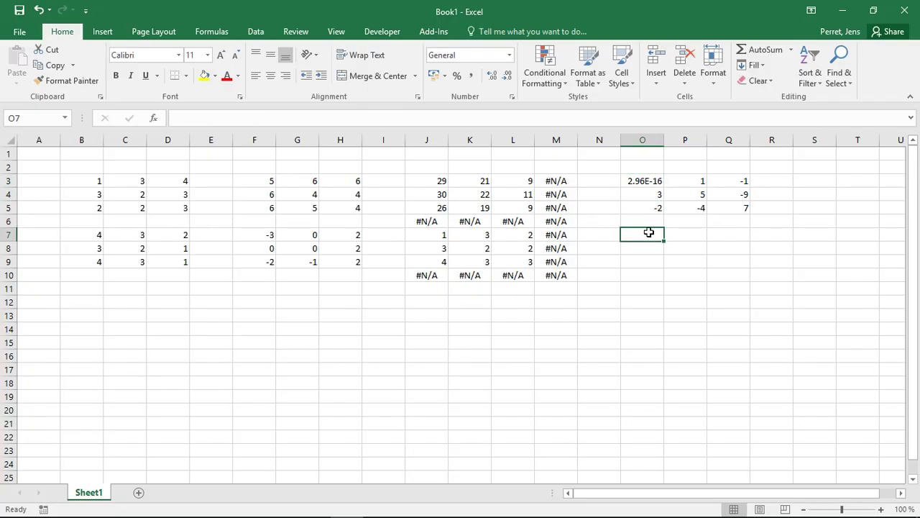
pyautogui.write('=MD')
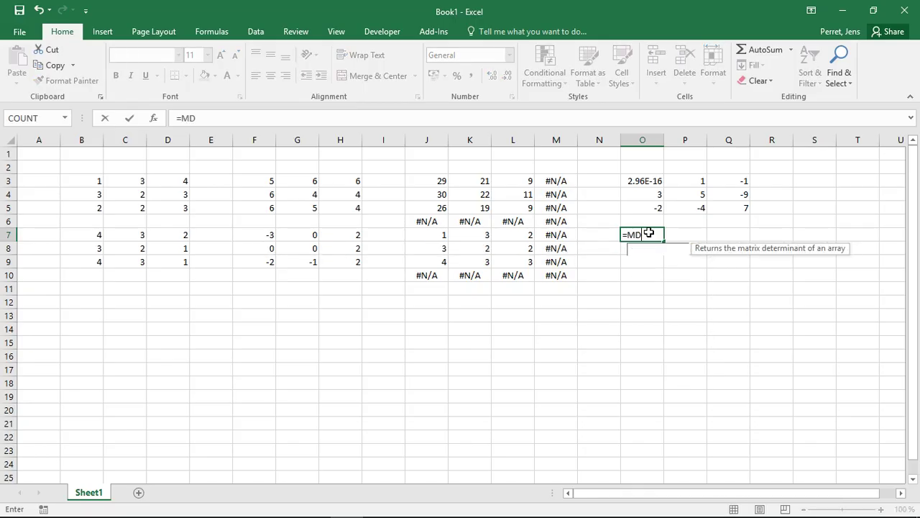
pyautogui.write('ETERM')
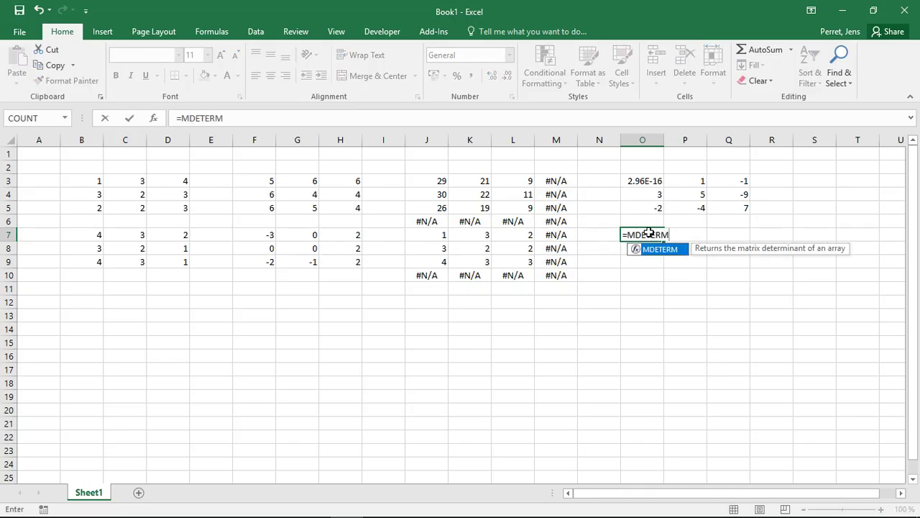
pyautogui.write('(')
pyautogui.moveTo(92, 185); pyautogui.dragTo(173, 212)
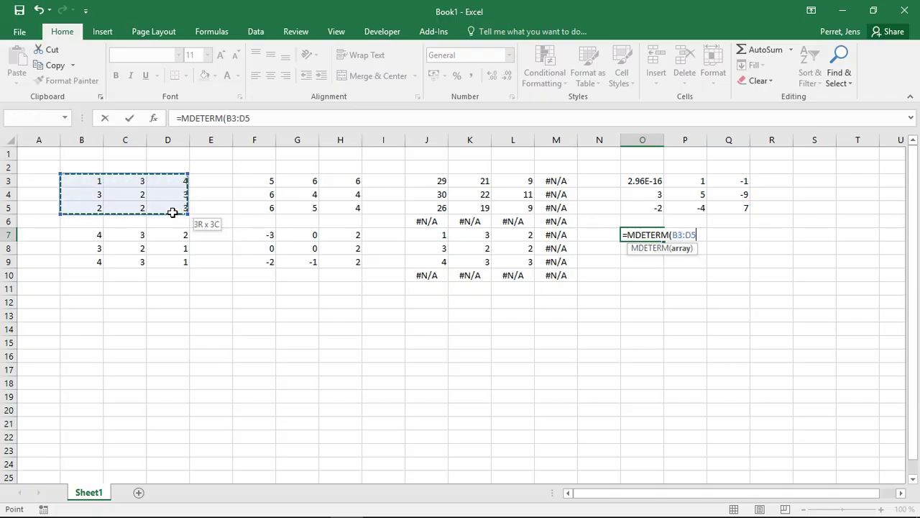
pyautogui.write(')')
pyautogui.press('Return')
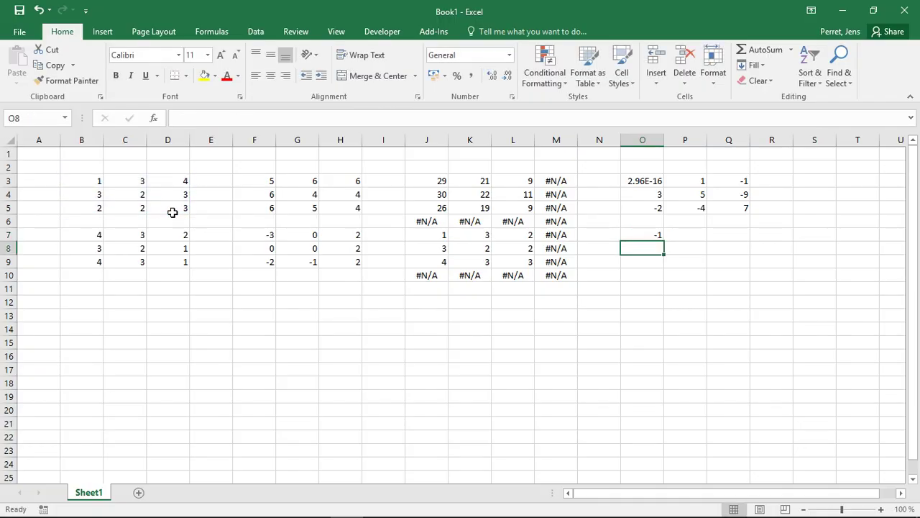
pyautogui.rightClick(637, 192)
pyautogui.press('Escape')
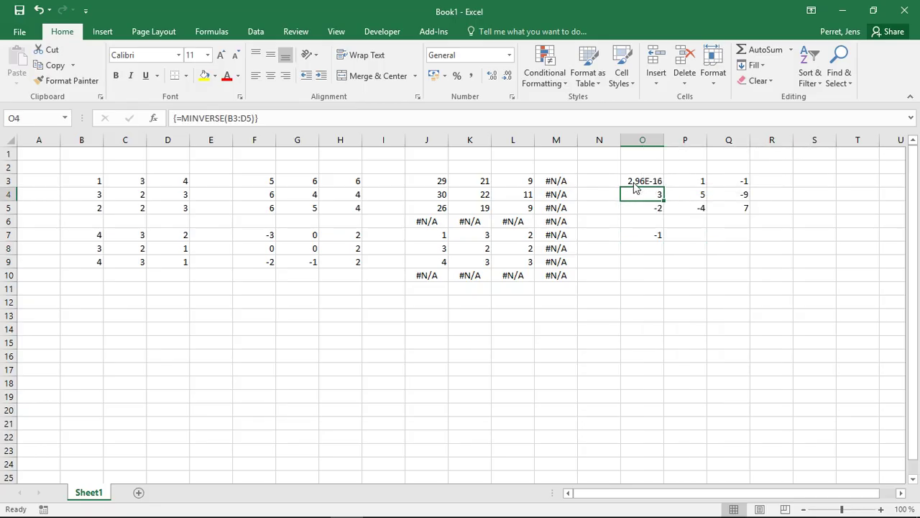
pyautogui.click(636, 187)
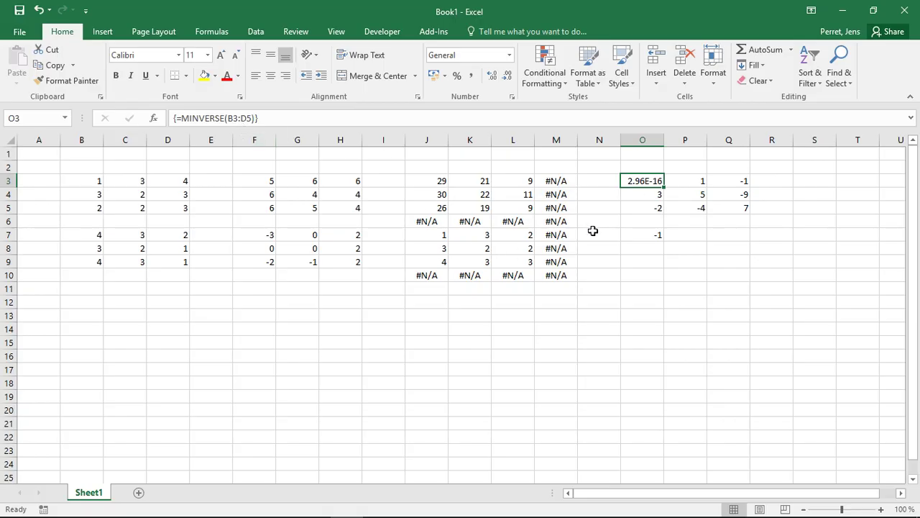
pyautogui.click(688, 179)
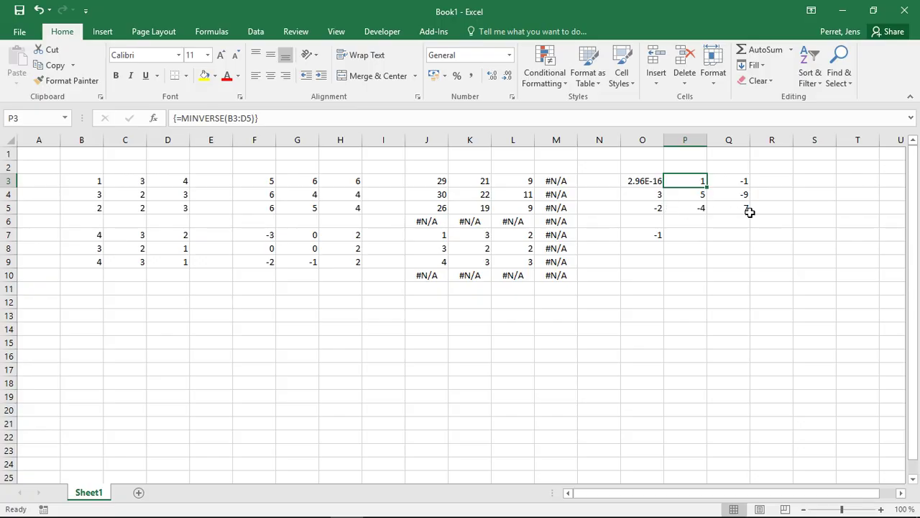
pyautogui.click(653, 178)
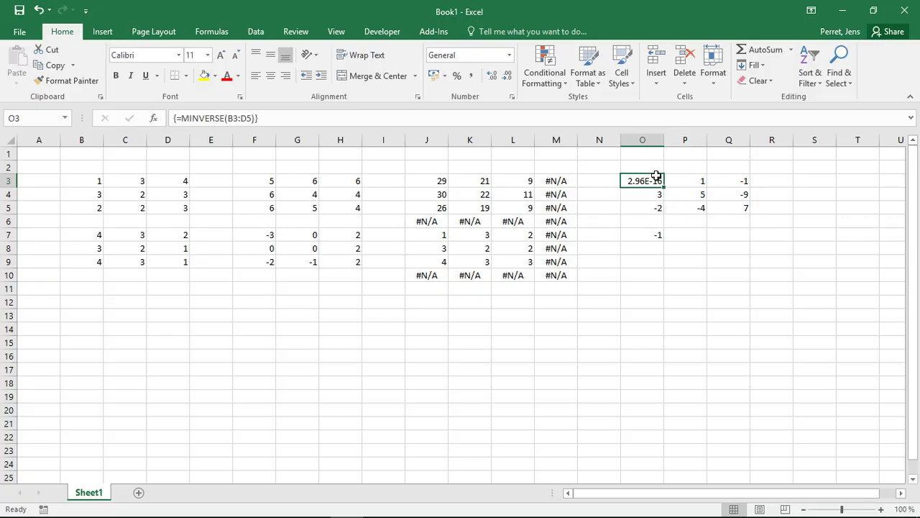
pyautogui.click(695, 217)
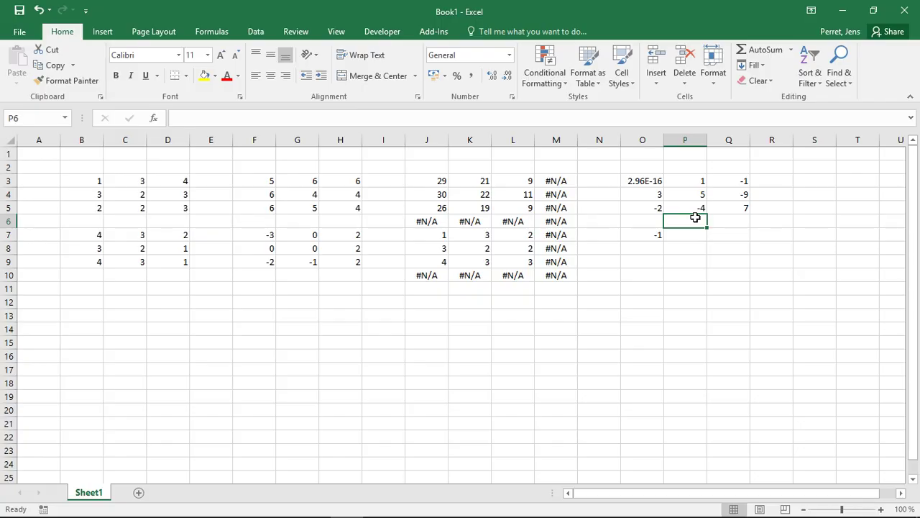
pyautogui.click(519, 233)
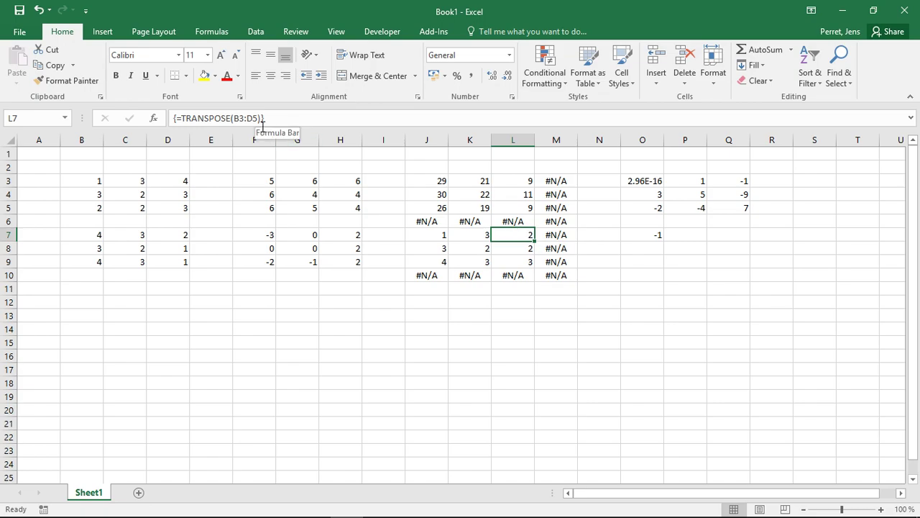
pyautogui.click(625, 236)
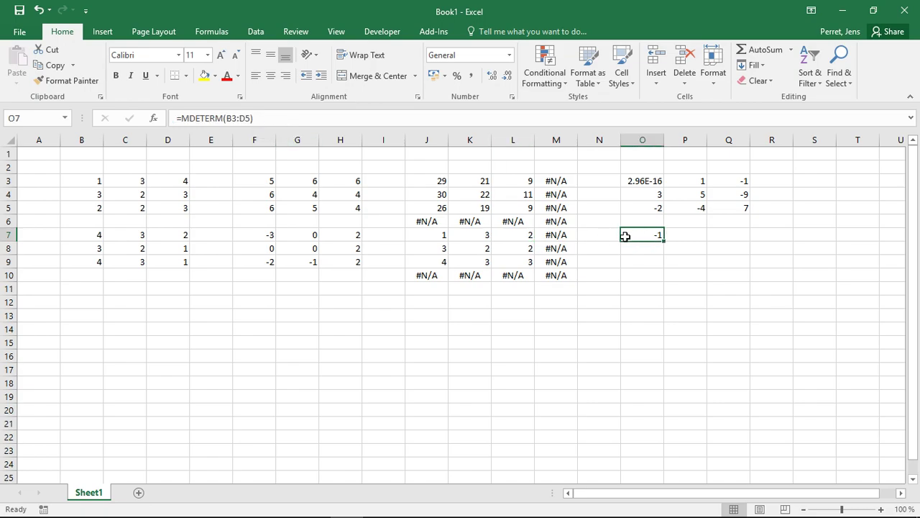